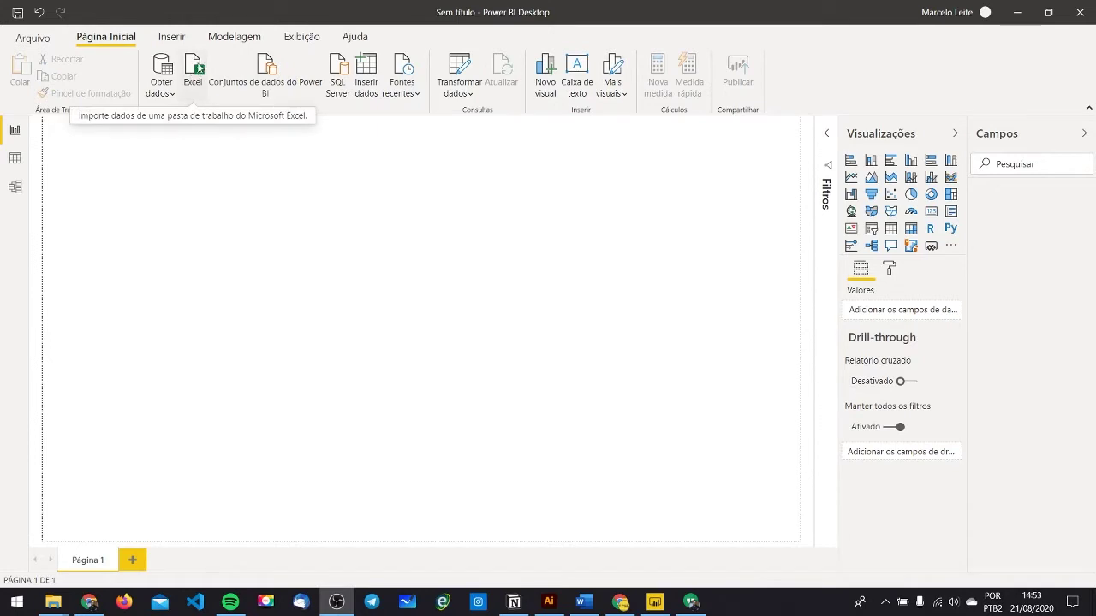
Open the Transforming workbook from the aula 02 folder of Power BI curso completo as an Excel data source.
click(198, 68)
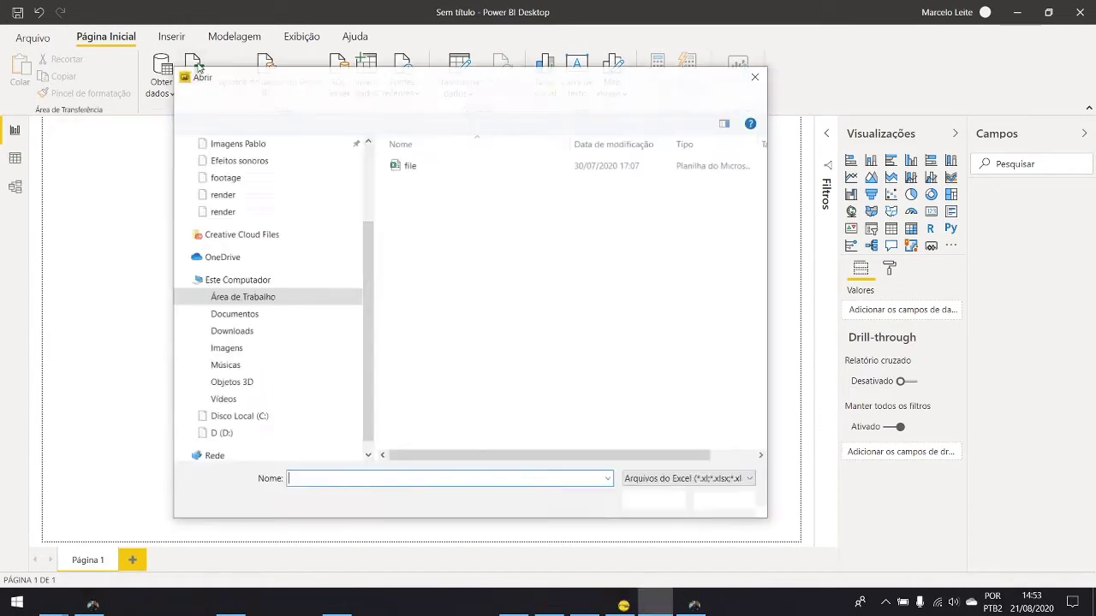
click(420, 99)
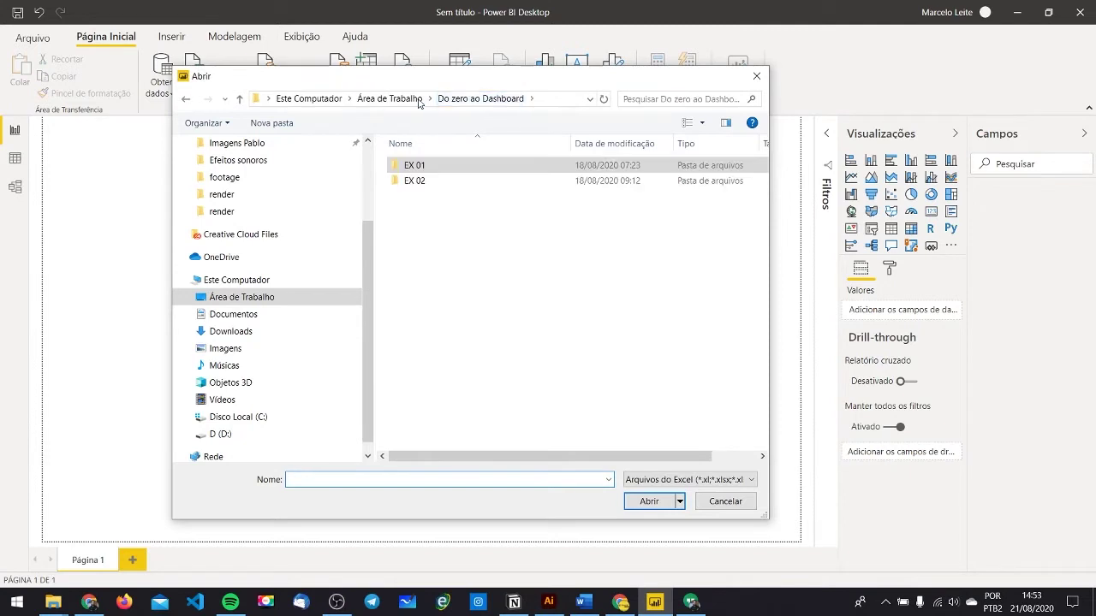
click(400, 99)
double_click(440, 212)
double_click(452, 183)
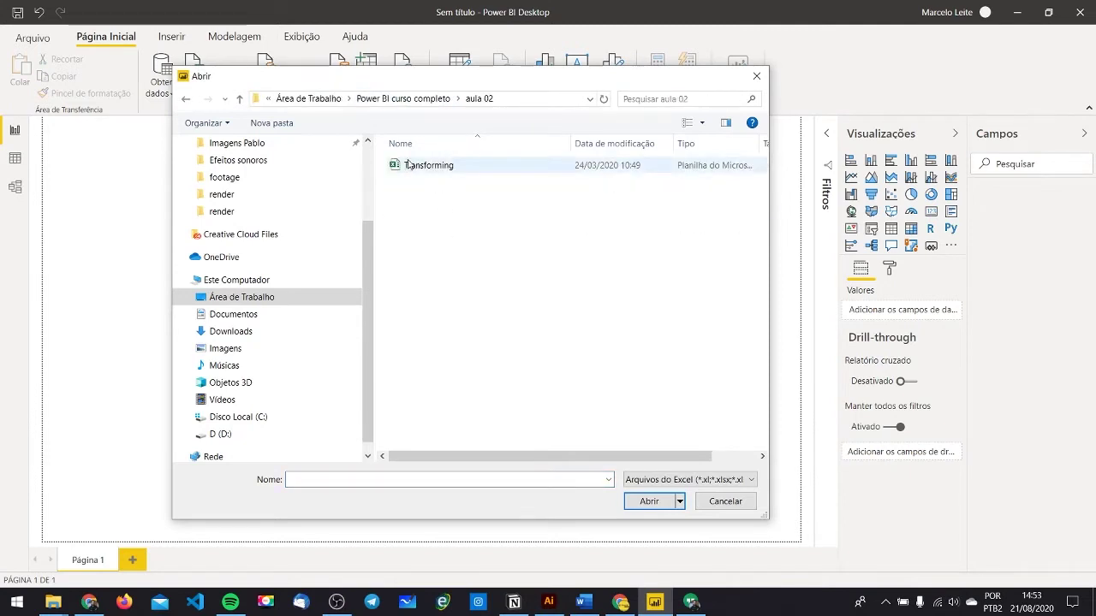
click(451, 171)
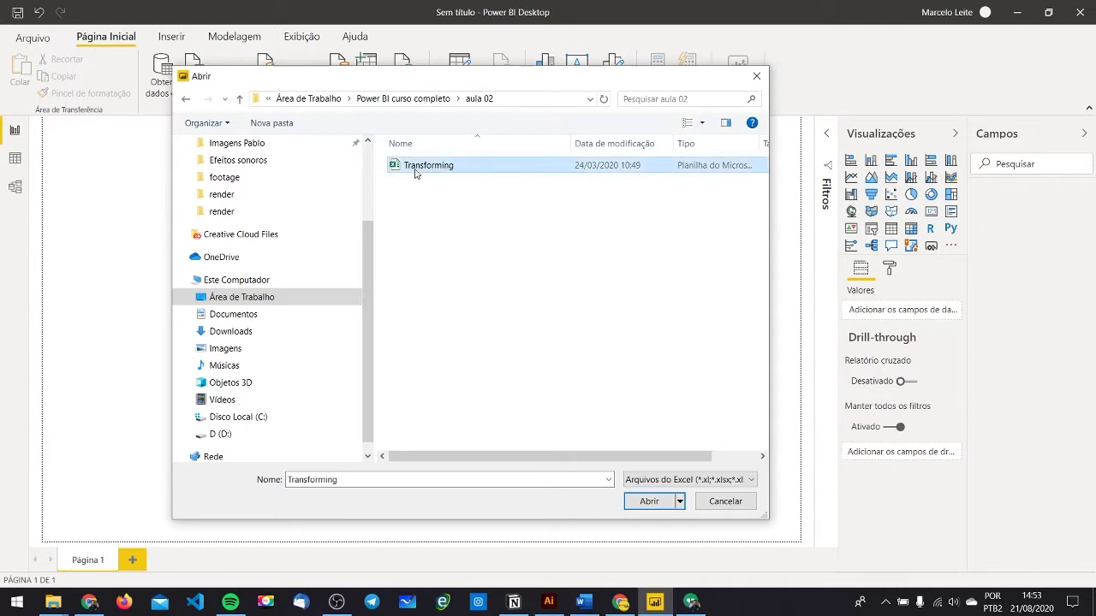
double_click(414, 168)
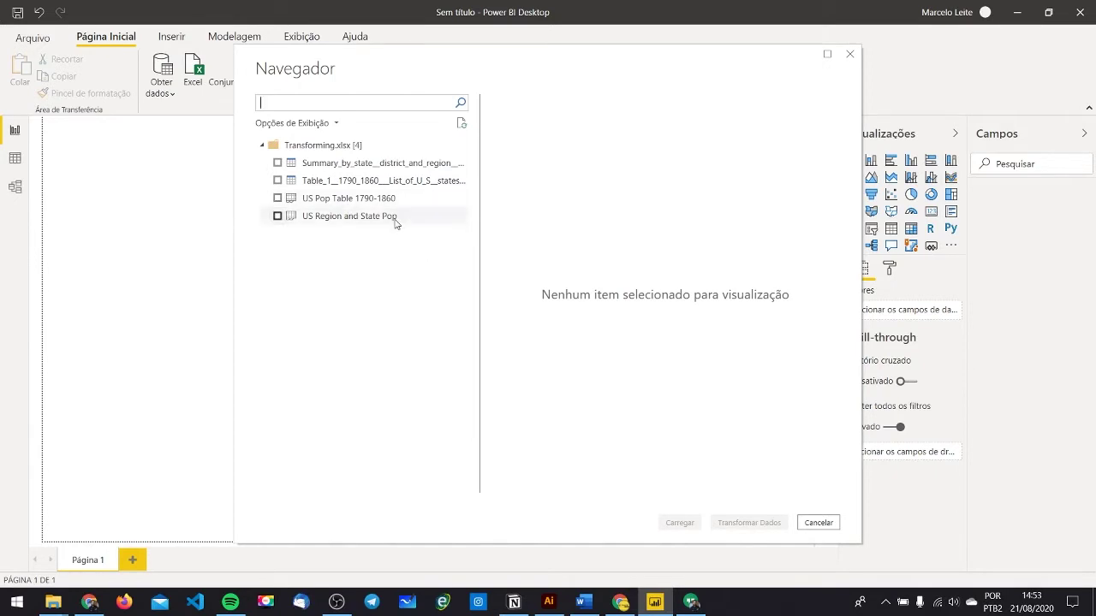
Preview the US Pop Table 1790-1860 sheet, select it for import, and open it for data transformation.
click(353, 200)
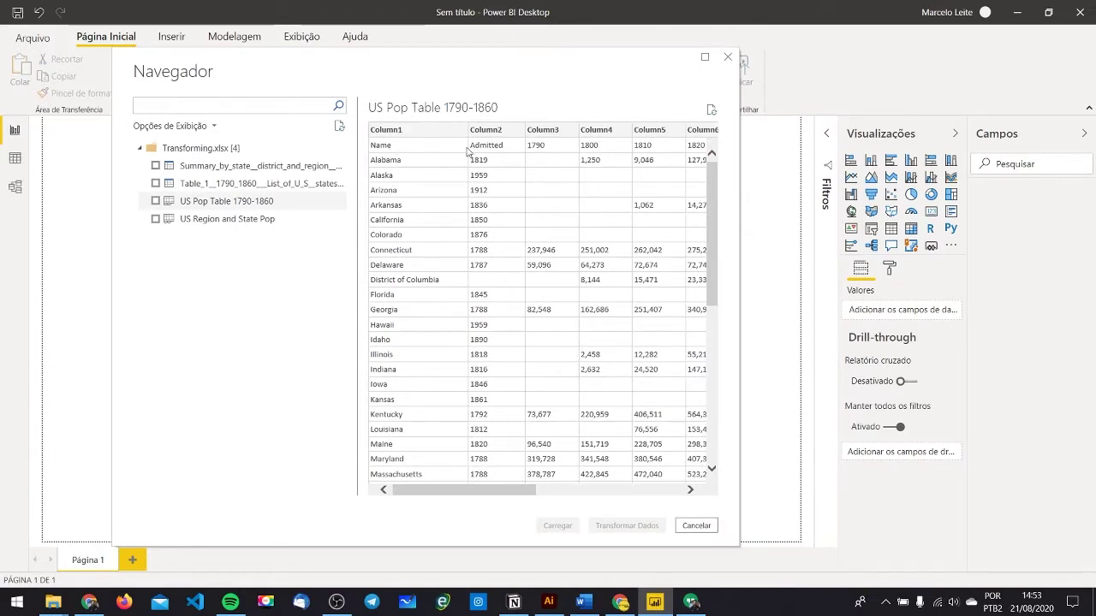
drag(468, 489, 421, 503)
drag(519, 492, 692, 494)
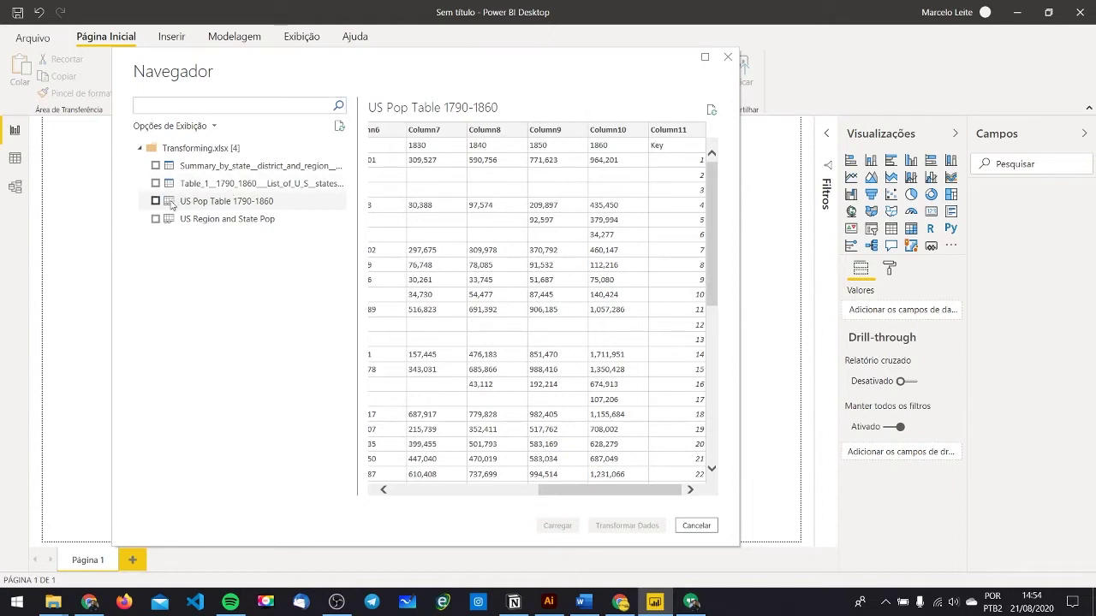
click(155, 201)
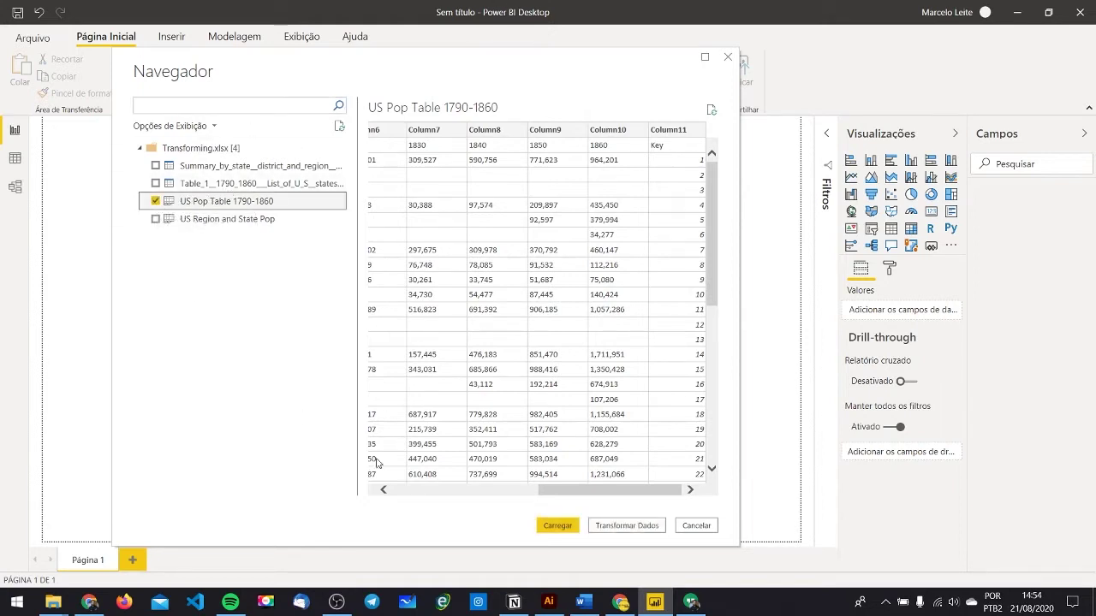
click(623, 527)
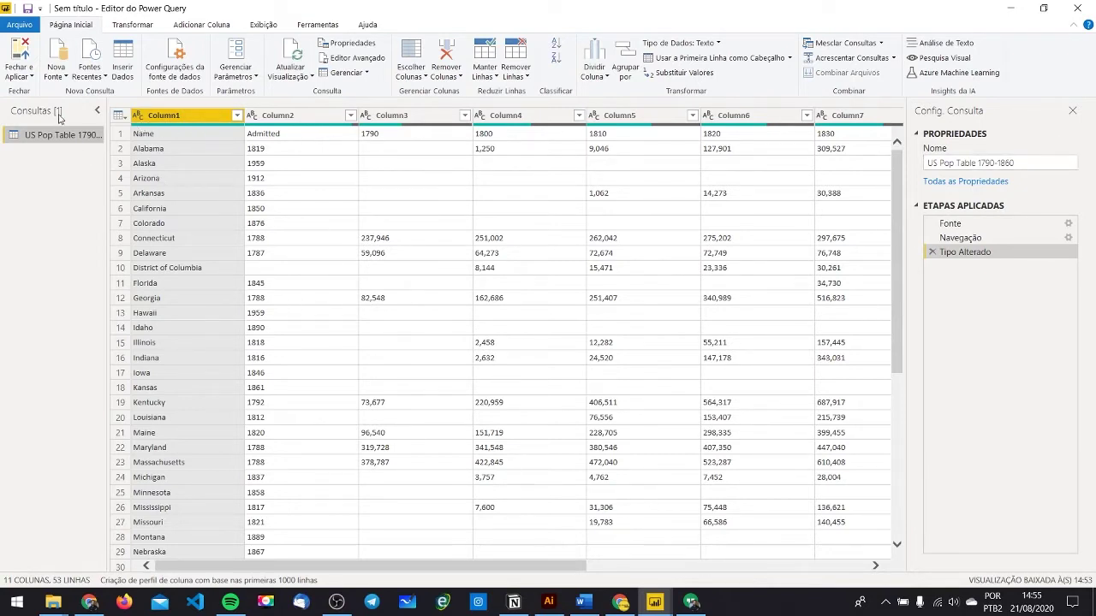
key(super+plus)
key(super+plus)
key(super+plus)
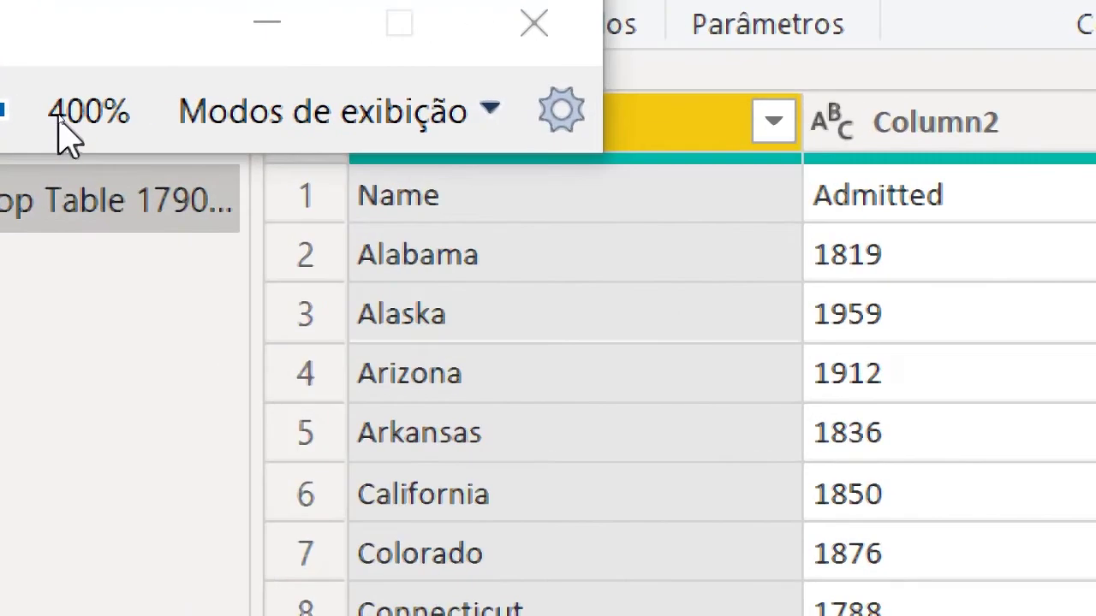
click(265, 38)
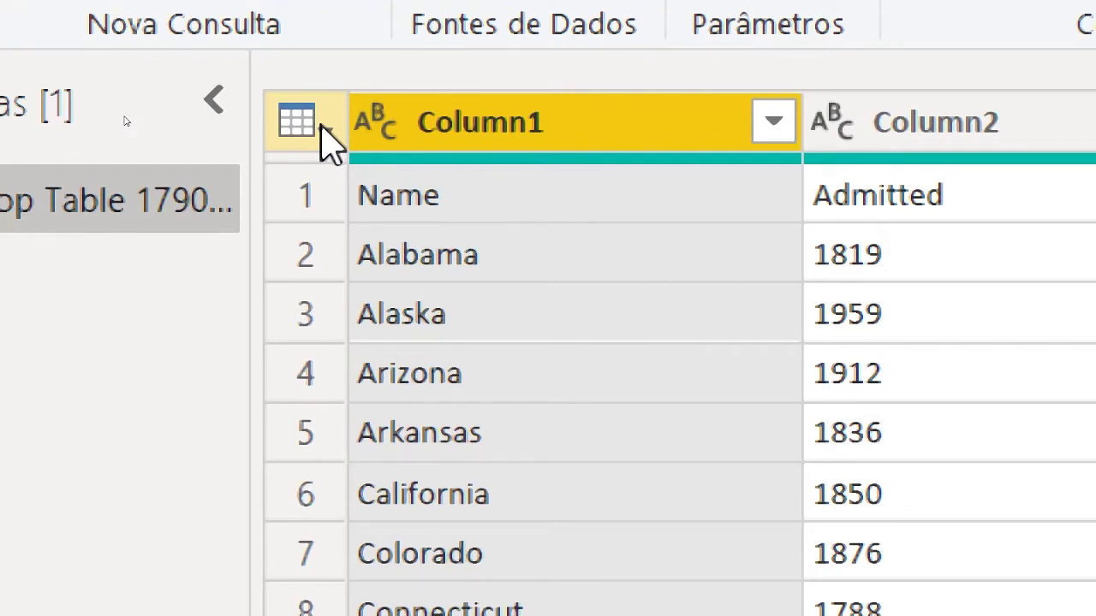
key(super+minus)
key(super+minus)
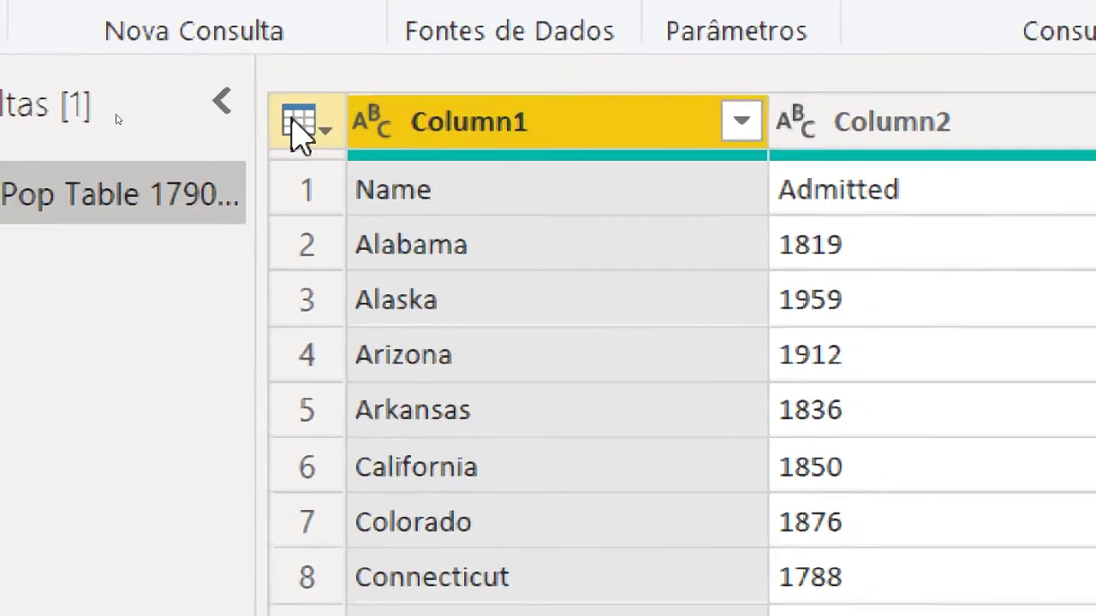
key(super+minus)
click(292, 124)
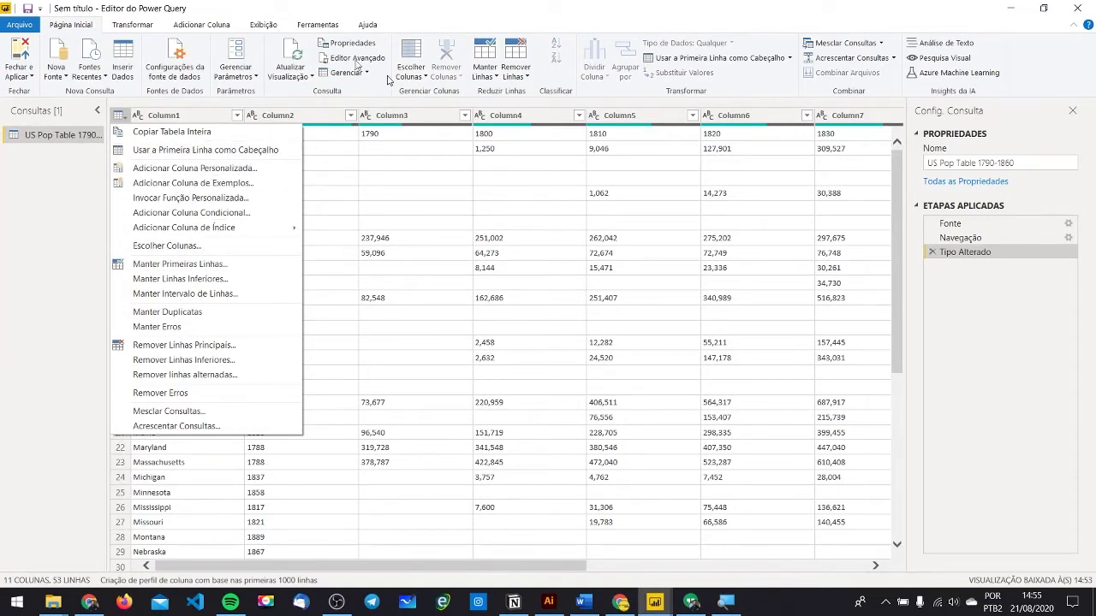
click(82, 26)
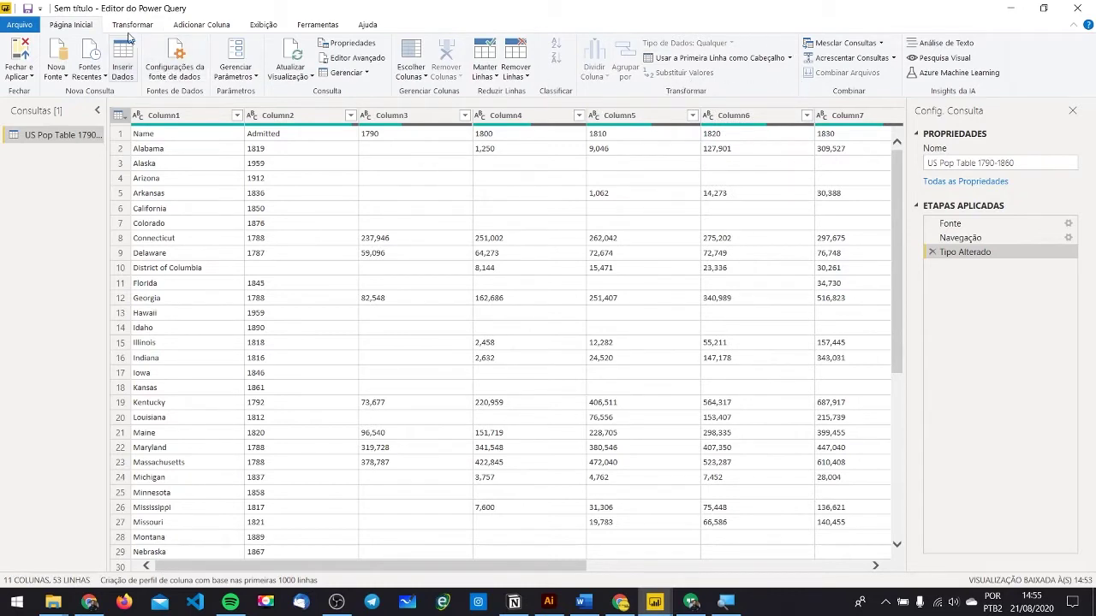
Use the first row of the US Pop Table 1790-1860 query as its column headers.
click(133, 25)
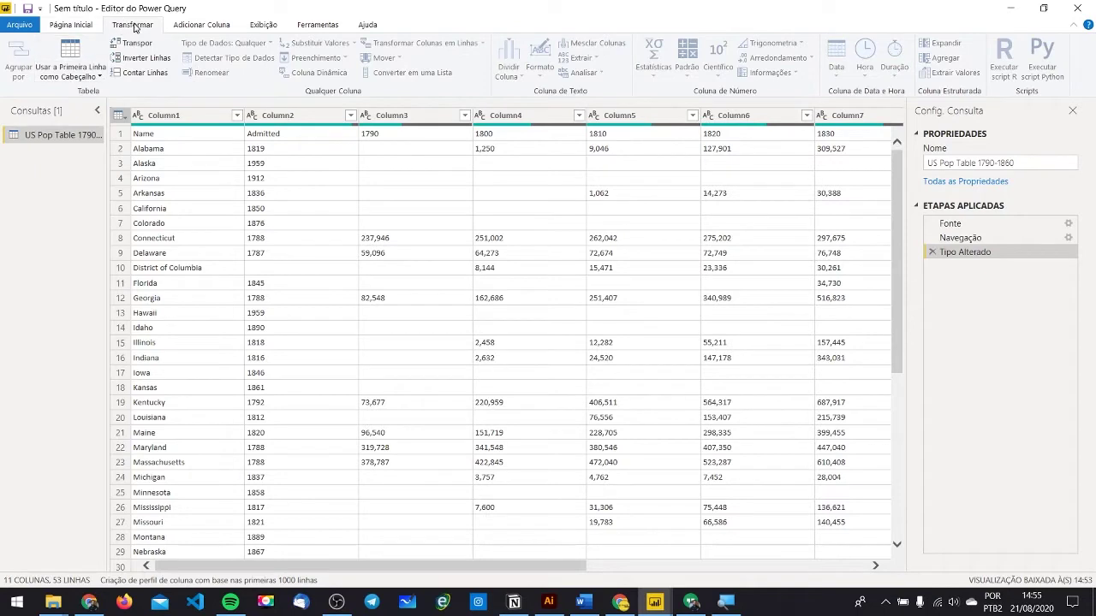
click(75, 52)
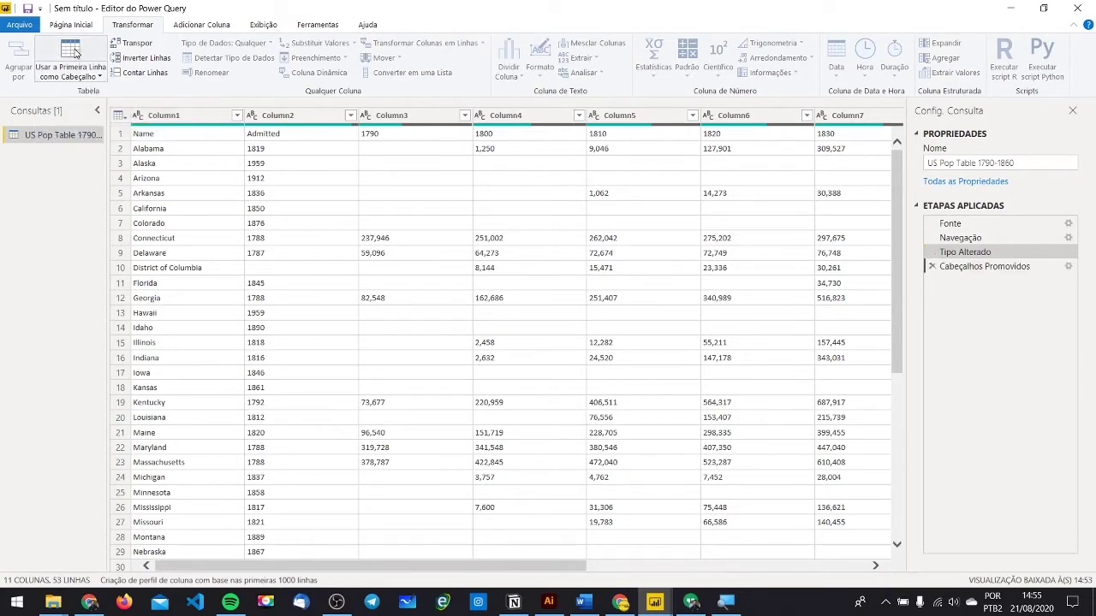
click(74, 28)
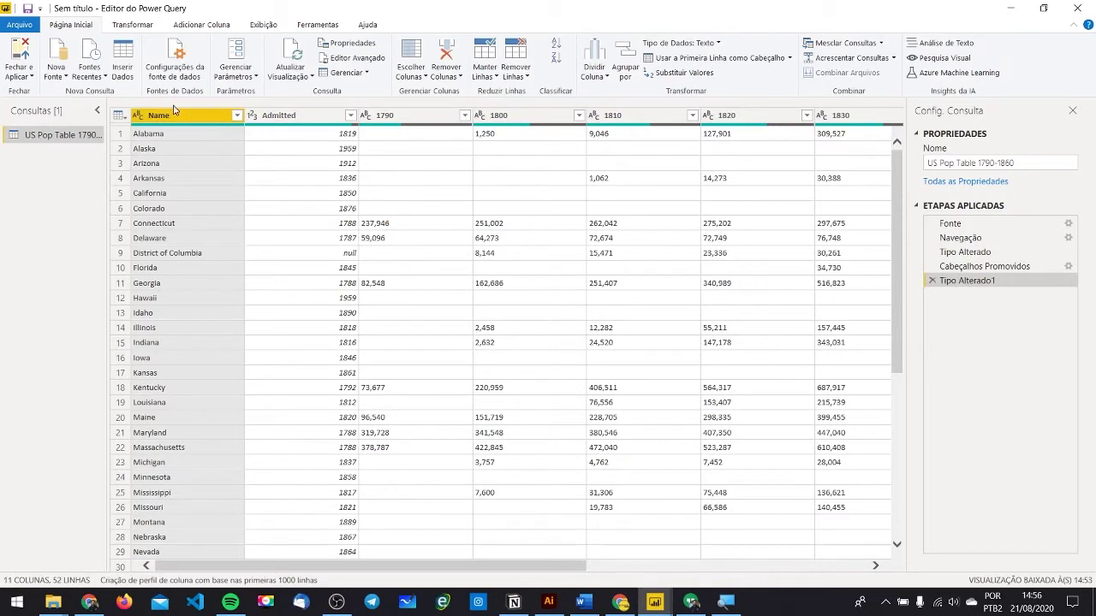
Launch the Windows Snipping Tool (Ferramenta de Captura) and capture the area showing the query's settings and applied steps.
drag(175, 115, 336, 118)
key(super)
text(cap)
key(Return)
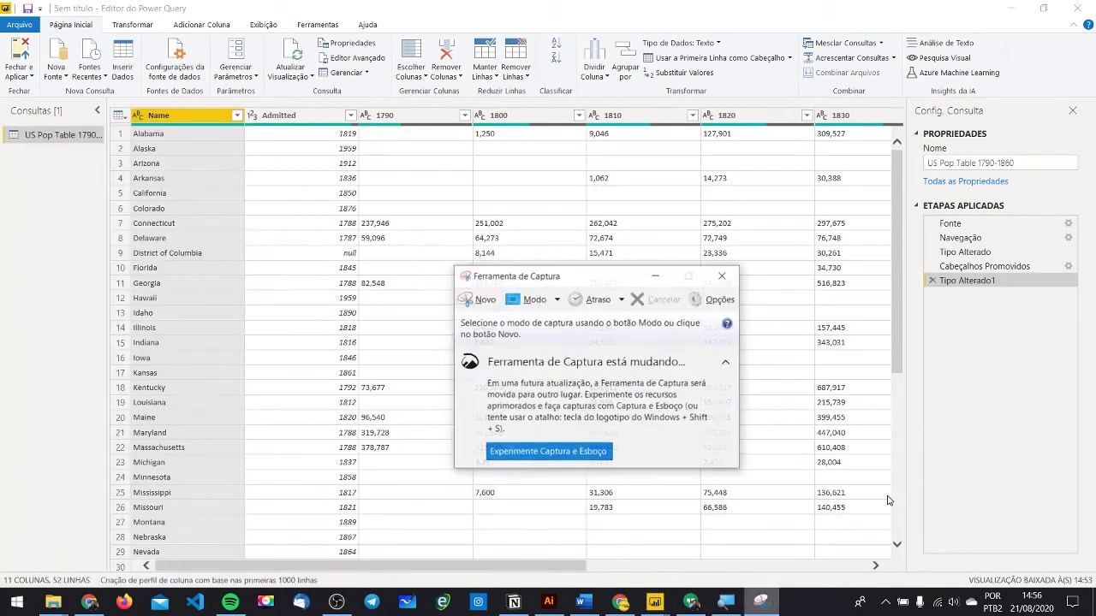
click(476, 299)
drag(767, 51, 1085, 571)
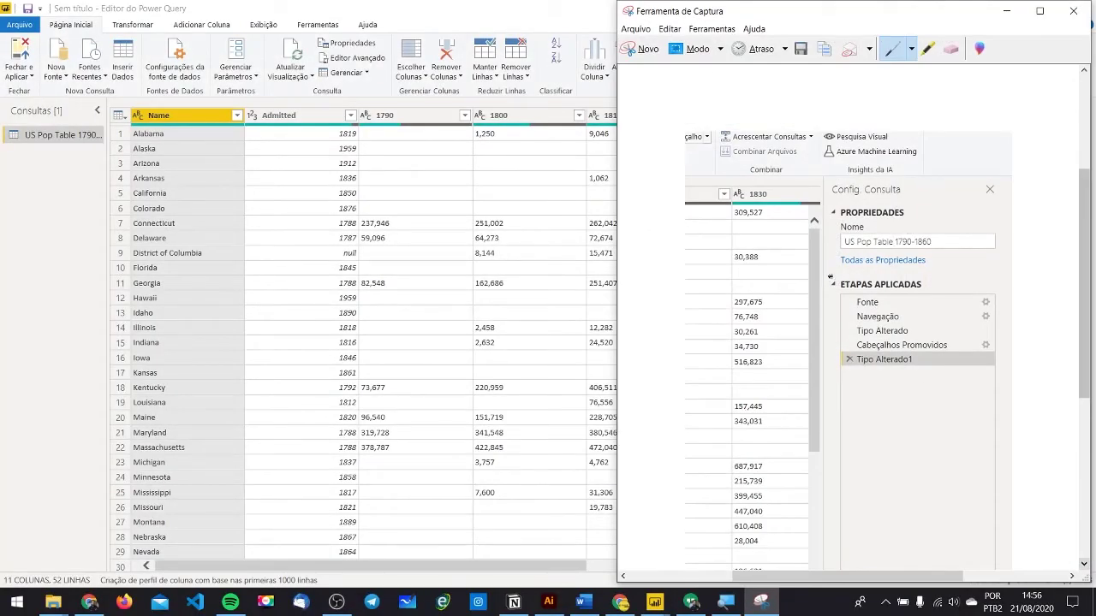
Mark the applied steps heading and its entries with red pen on the snip, and close it without saving.
drag(933, 281, 830, 276)
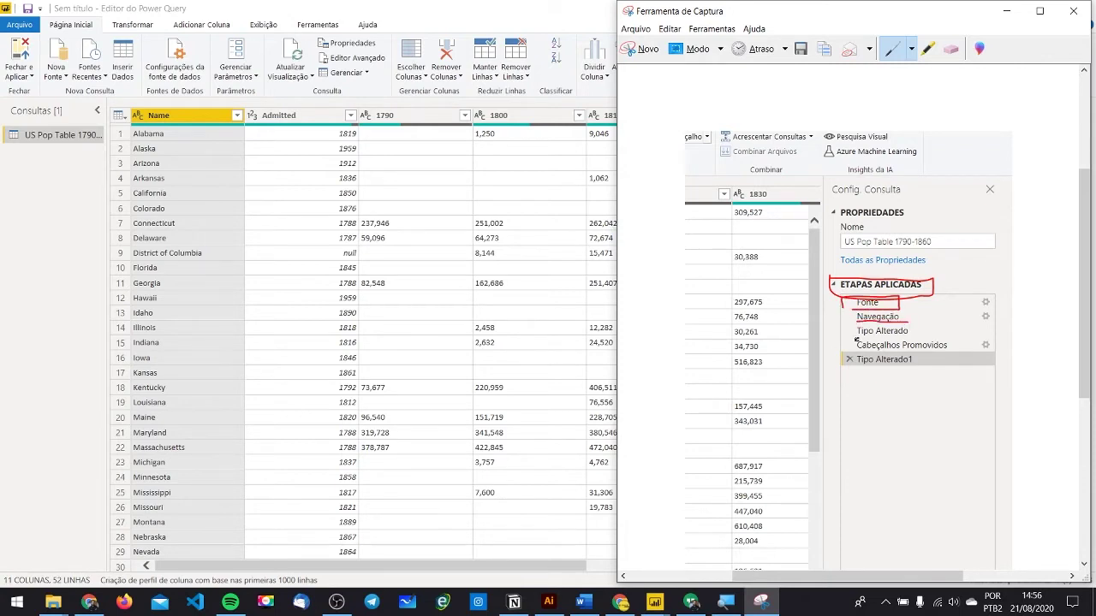
drag(855, 339, 921, 338)
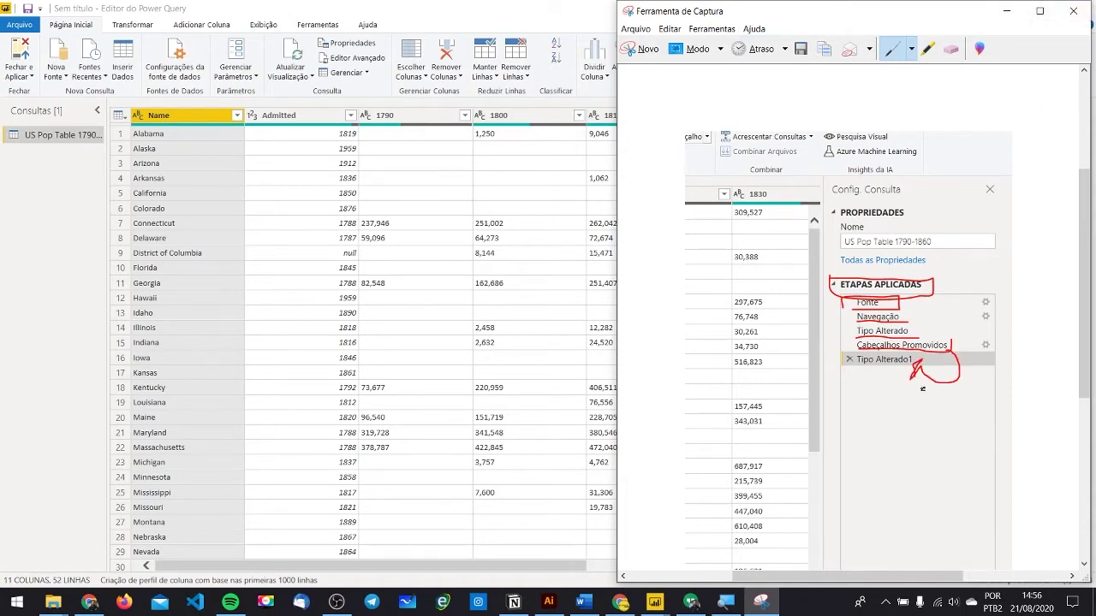
click(1073, 9)
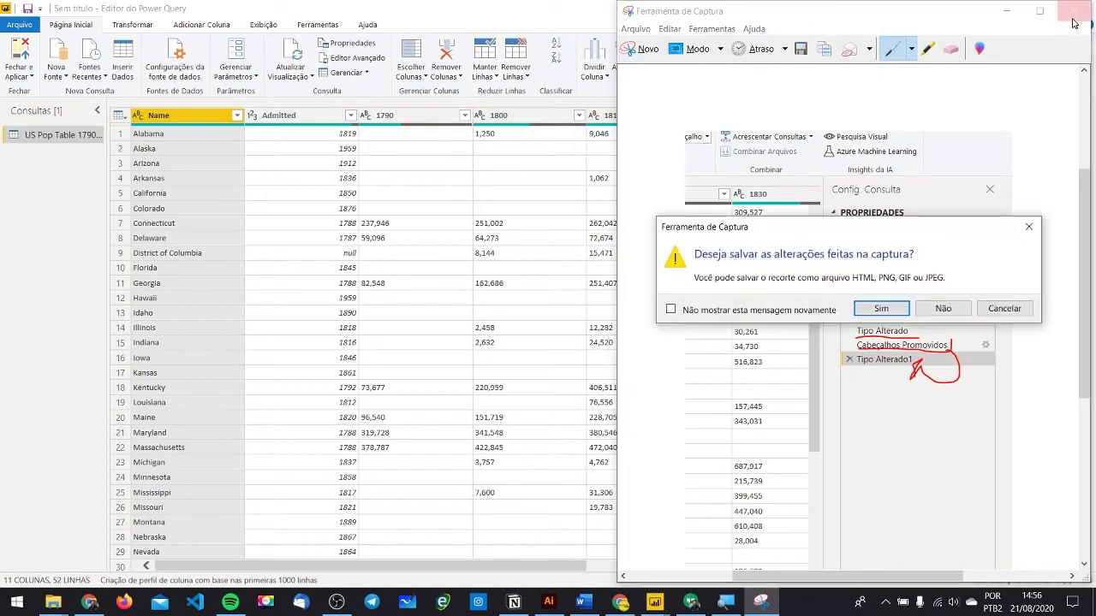
click(943, 309)
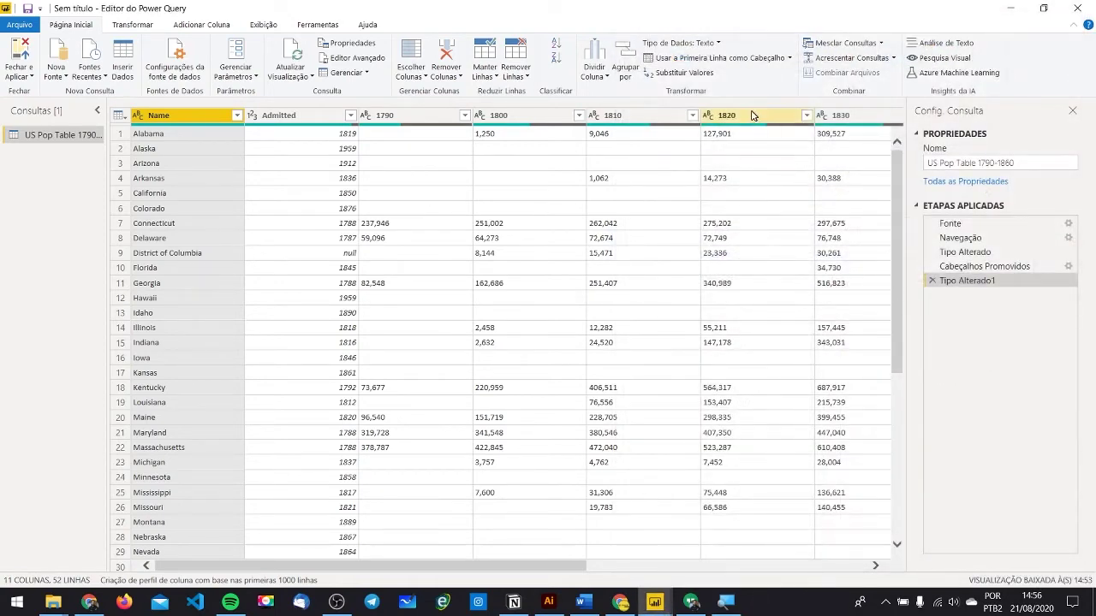
Remove the Admitted column from the table.
click(300, 115)
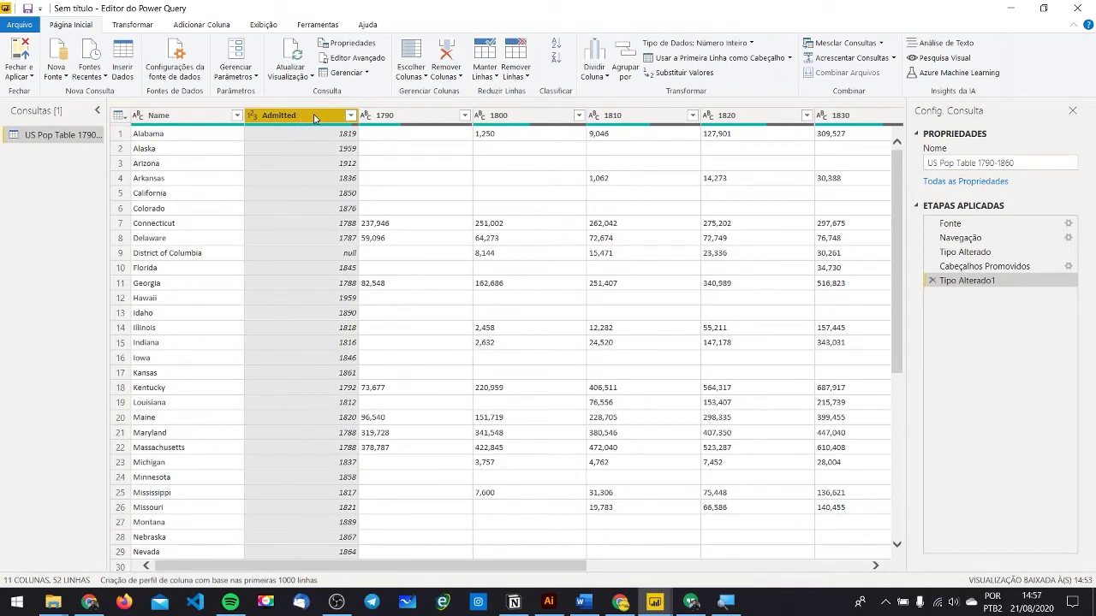
right_click(313, 114)
click(369, 142)
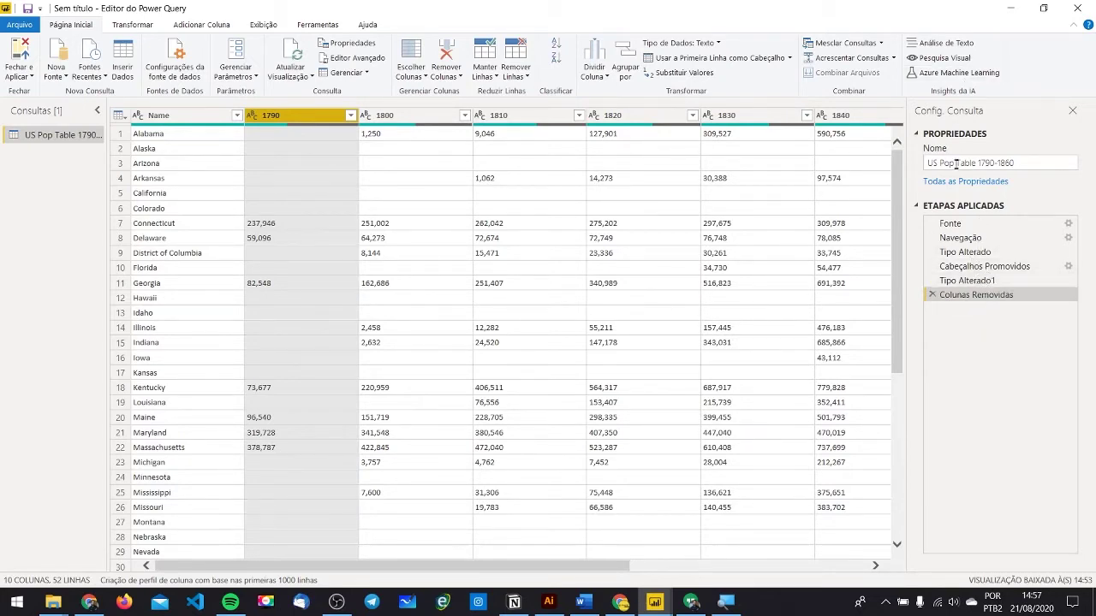
Compare the table at the Tipo Alterado1 and Colunas Removidas applied steps.
click(970, 278)
key(Up)
key(Up)
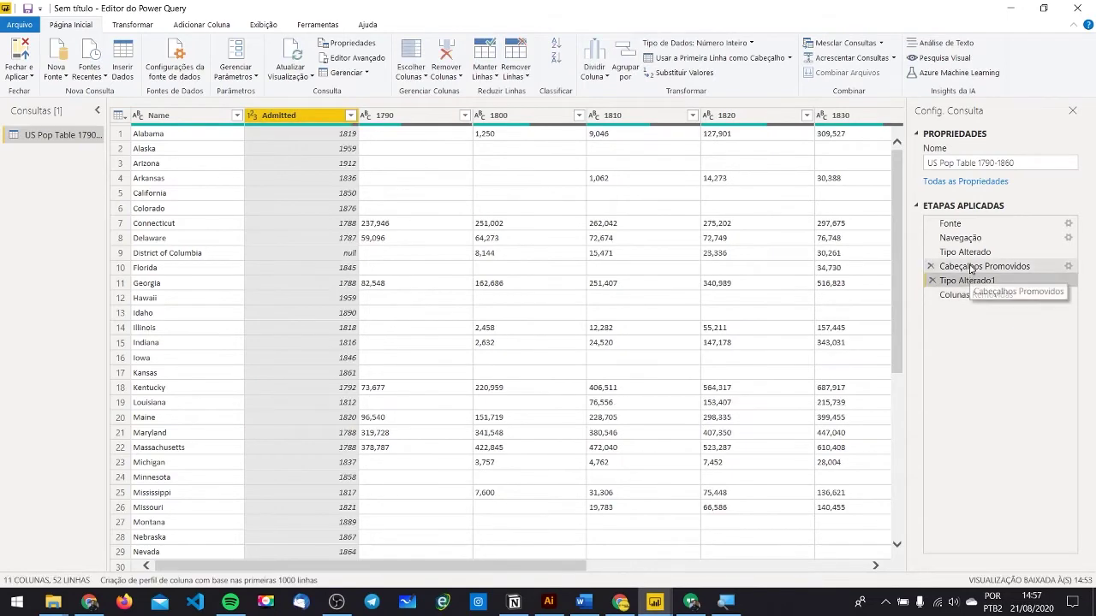
key(Down)
key(Down)
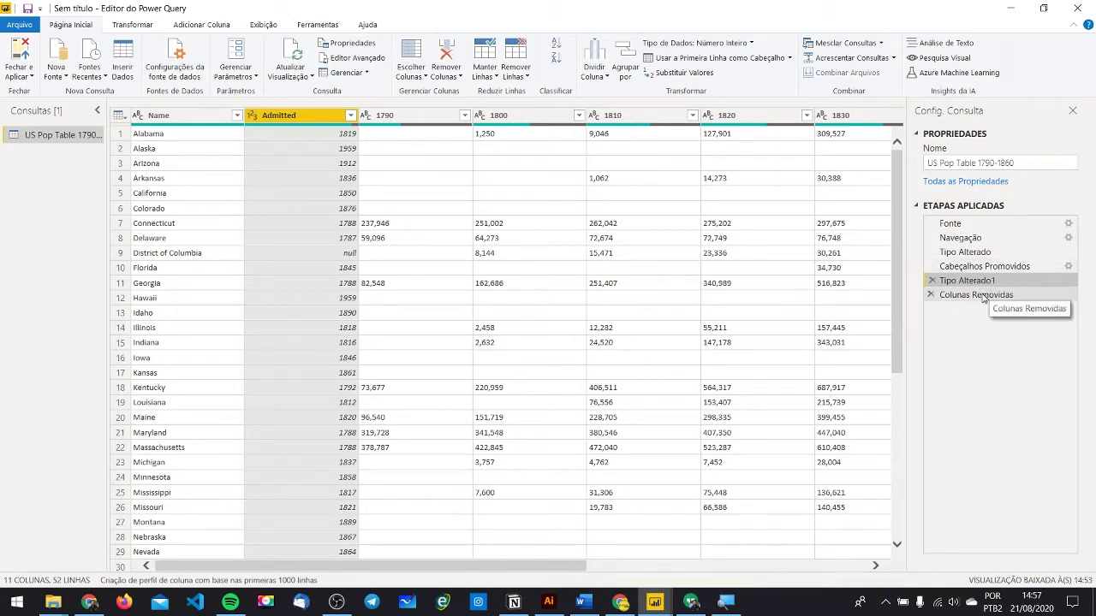
click(976, 296)
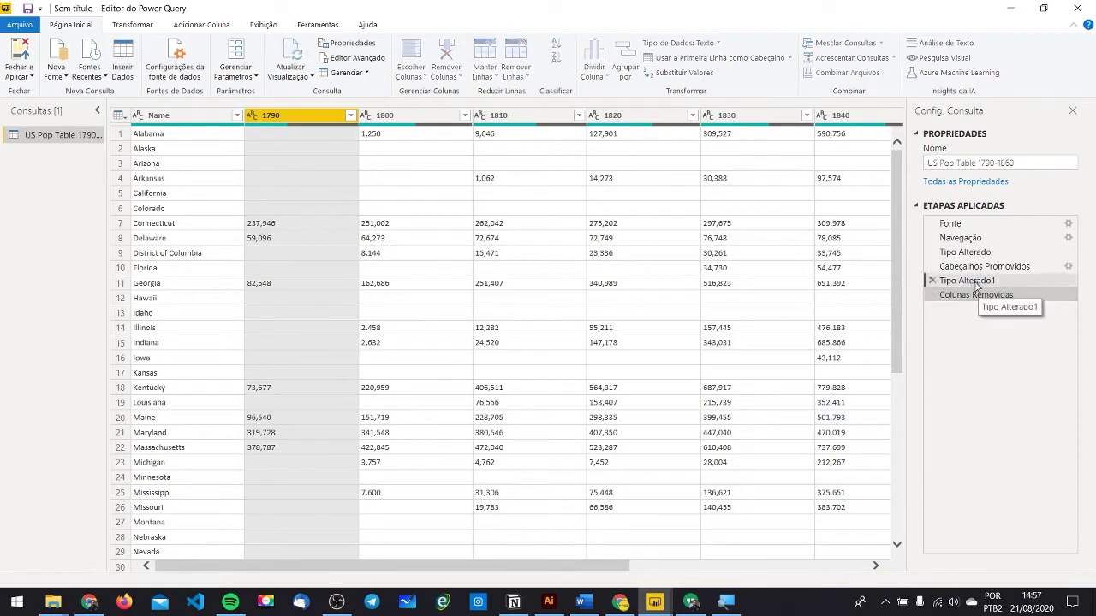
Rename the Admitted column to hdsudidi at the Tipo Alterado1 step, inserting it as an intermediate step.
click(974, 282)
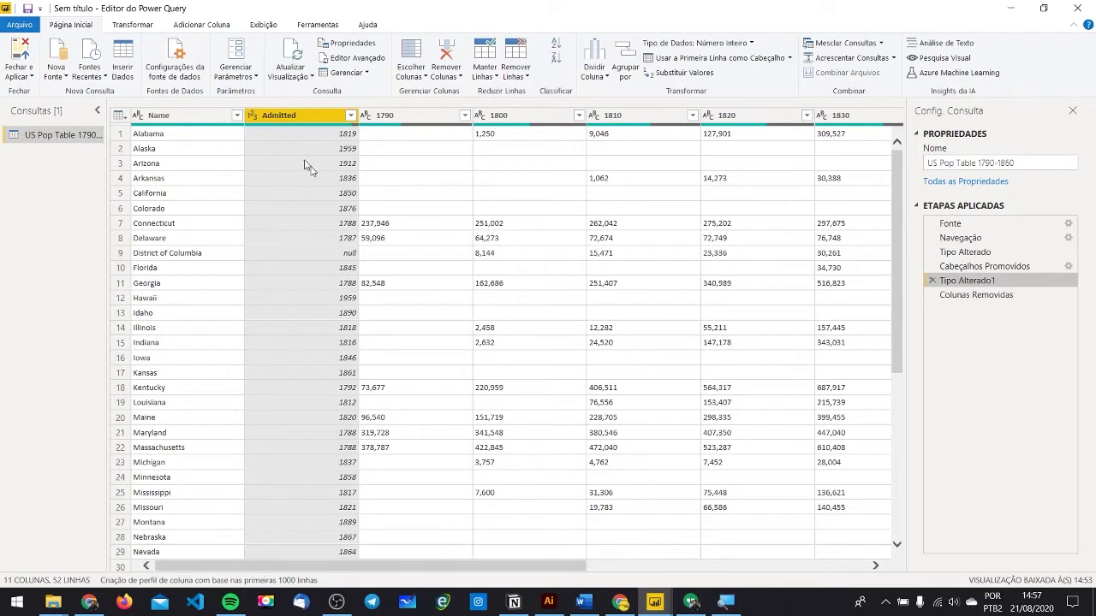
double_click(284, 120)
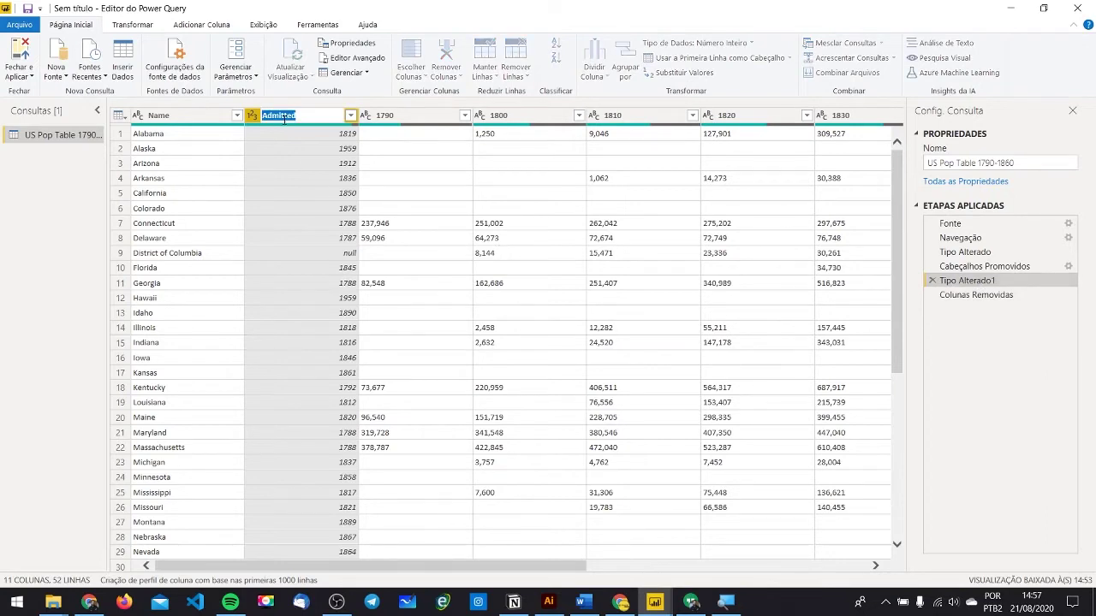
text(hdsudd)
key(Return)
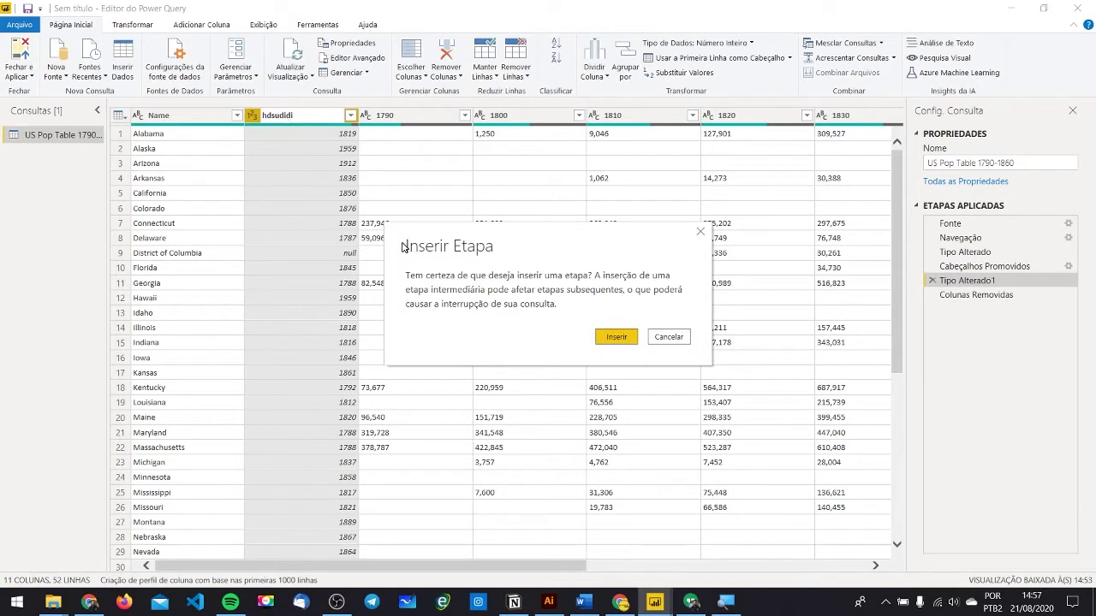
drag(501, 243, 581, 178)
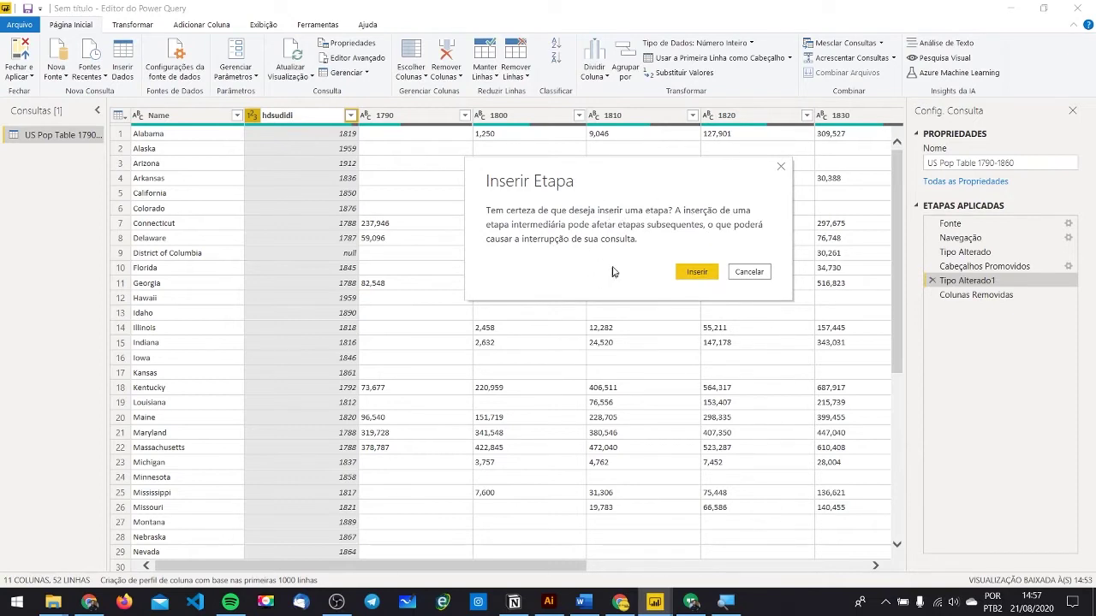
click(701, 271)
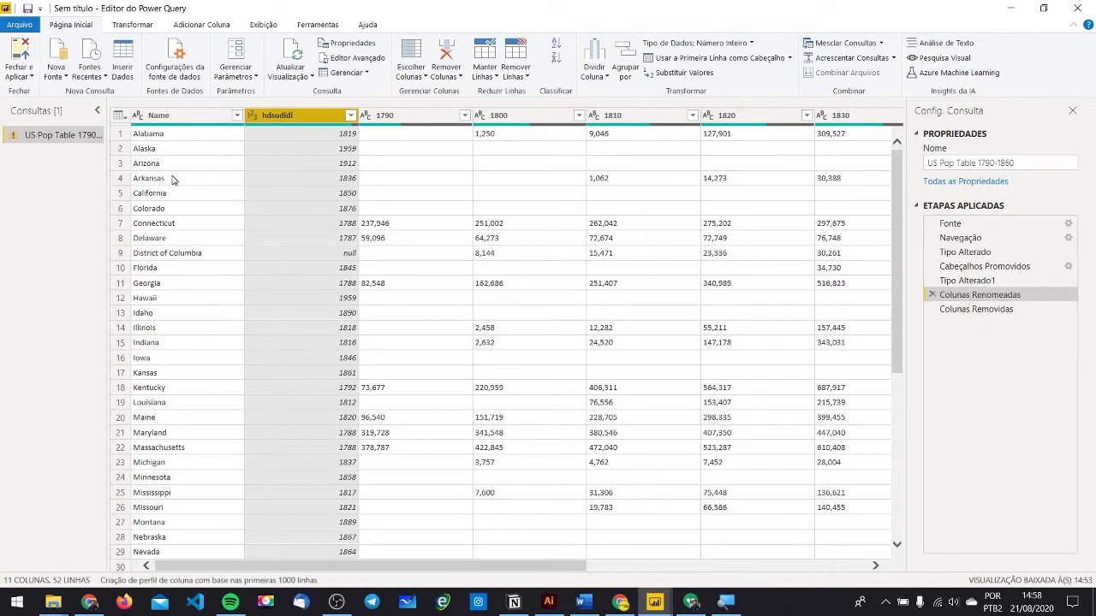
Try to close the query editor and apply the query changes to the report.
click(20, 55)
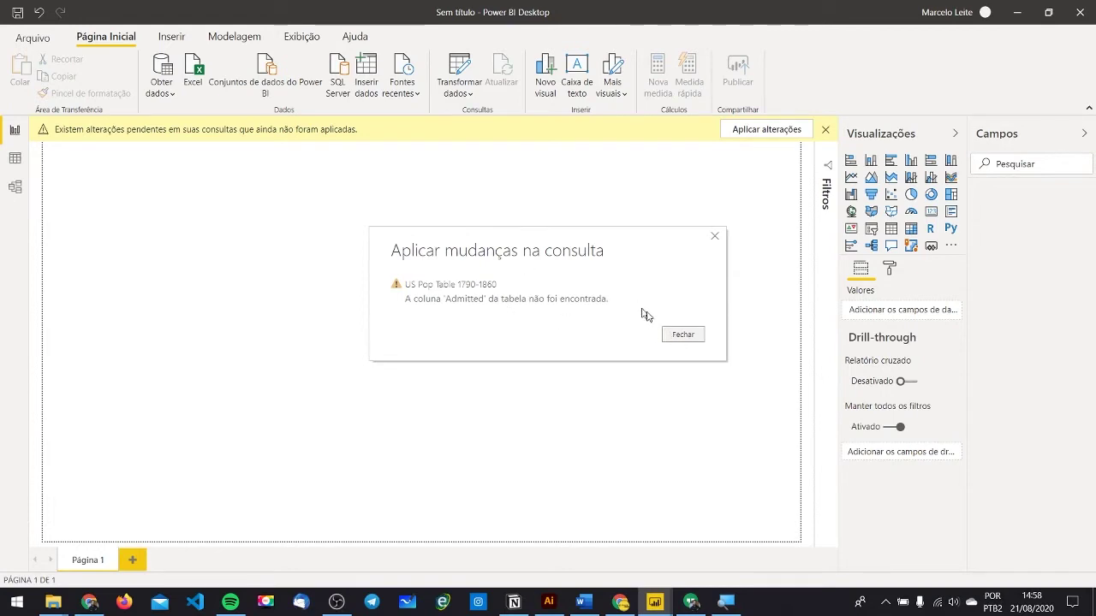
click(678, 340)
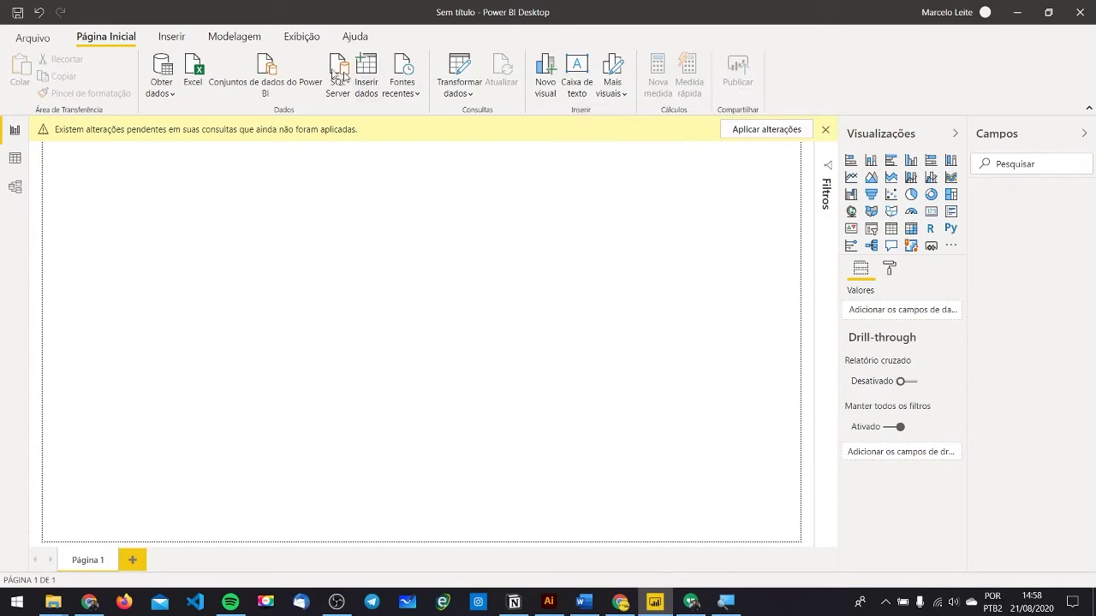
Reopen the query editor and review the table at the applied steps from Colunas Renomeadas back to Tipo Alterado.
click(459, 76)
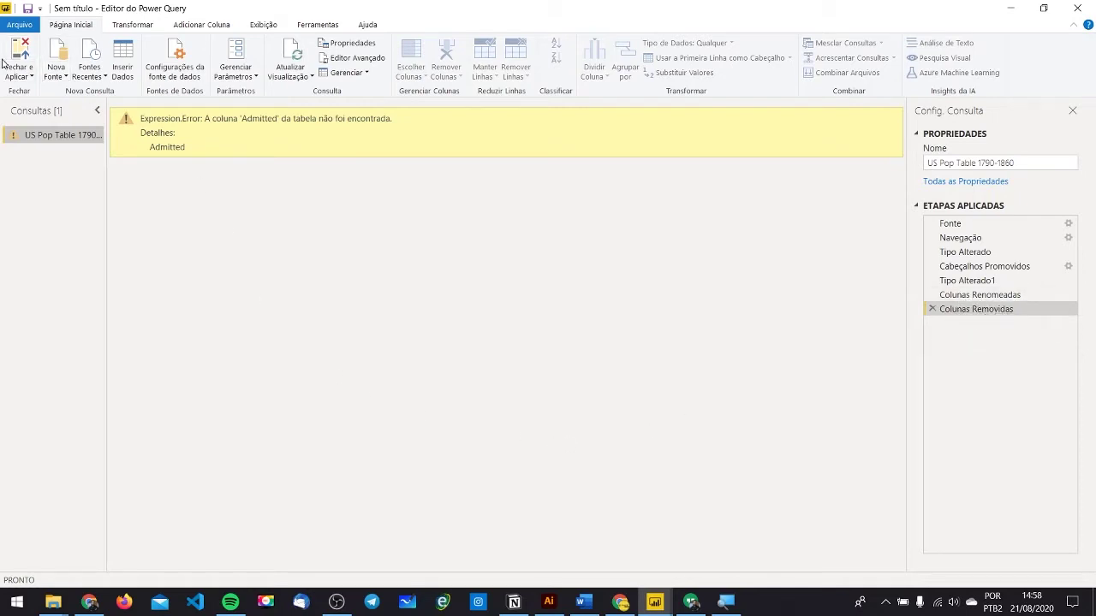
click(981, 295)
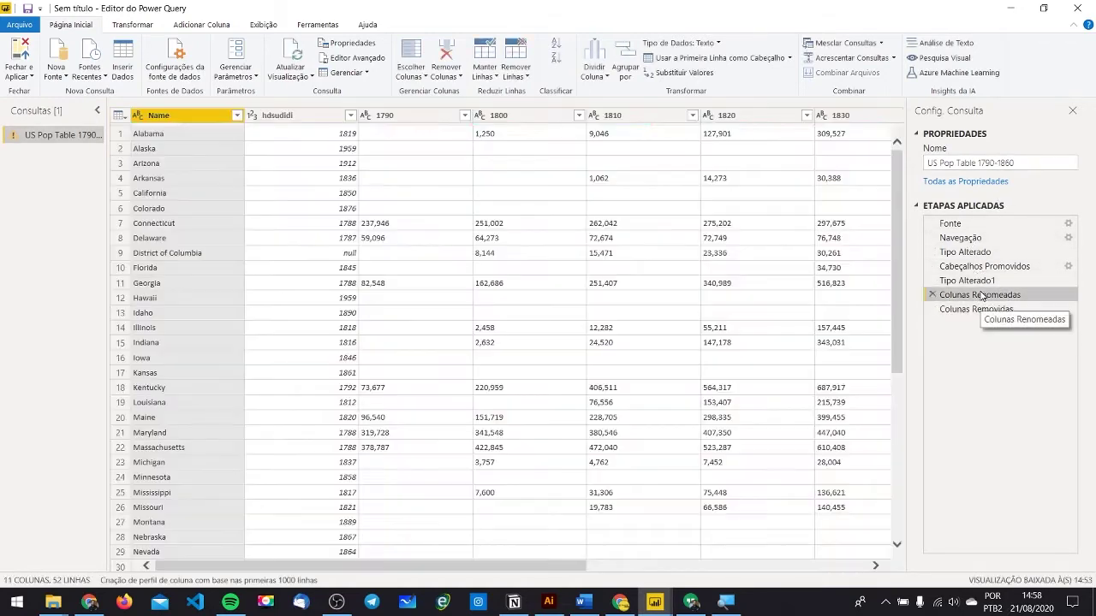
click(968, 281)
click(976, 266)
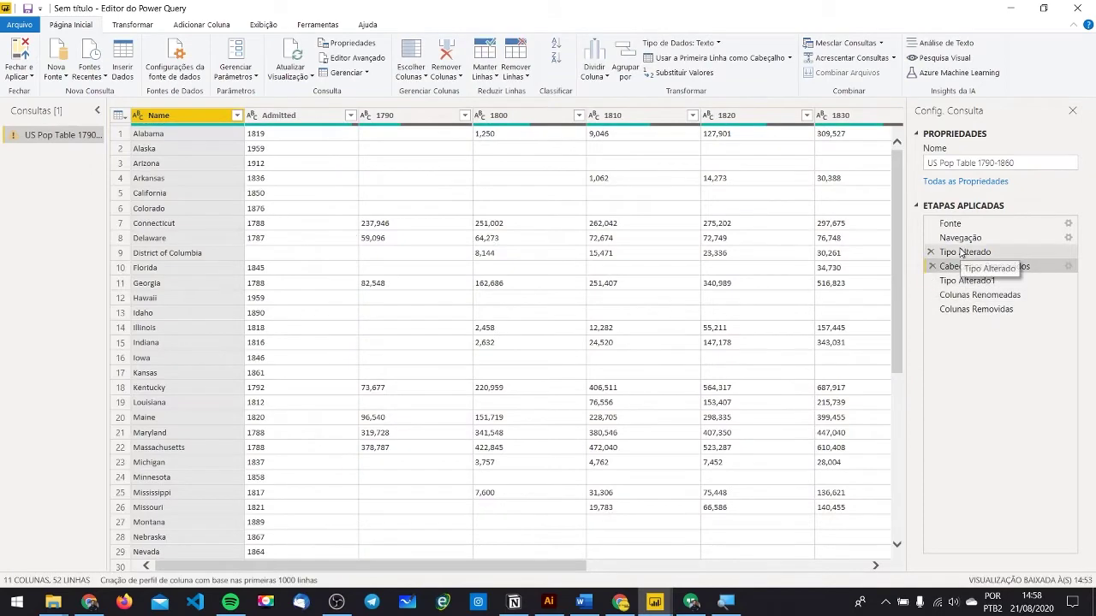
click(961, 252)
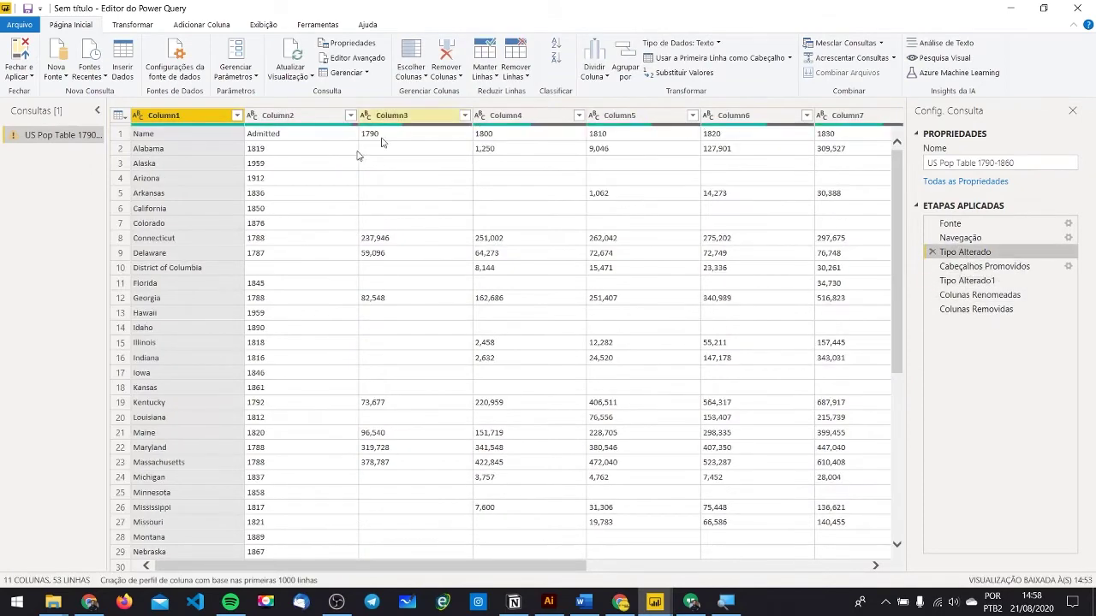
Delete the Colunas Removidas and Colunas Renomeadas applied steps from the query.
click(989, 297)
click(984, 309)
click(932, 309)
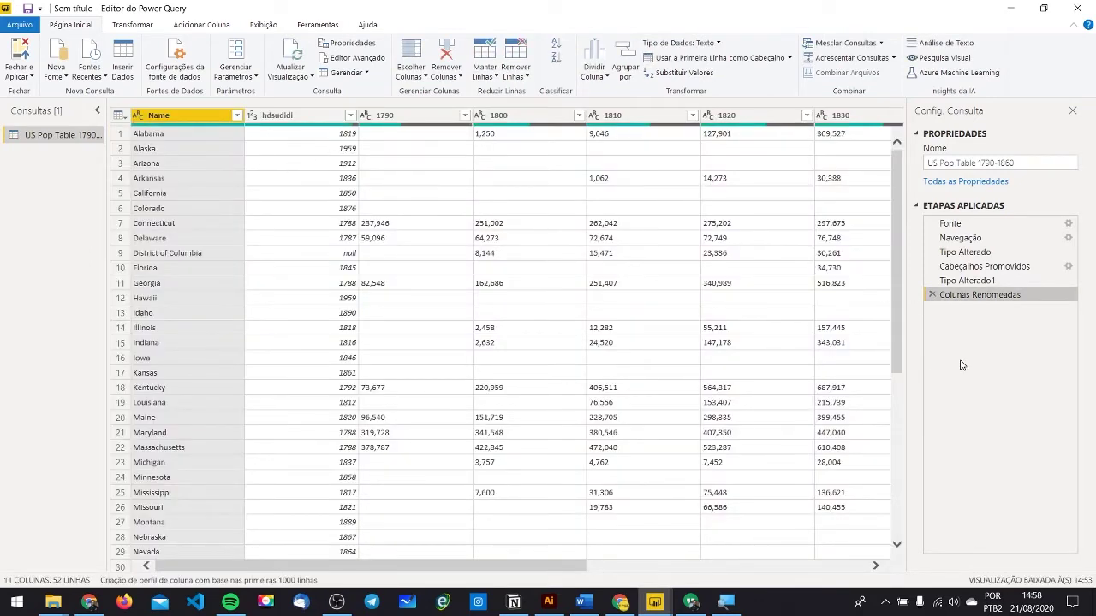
click(931, 295)
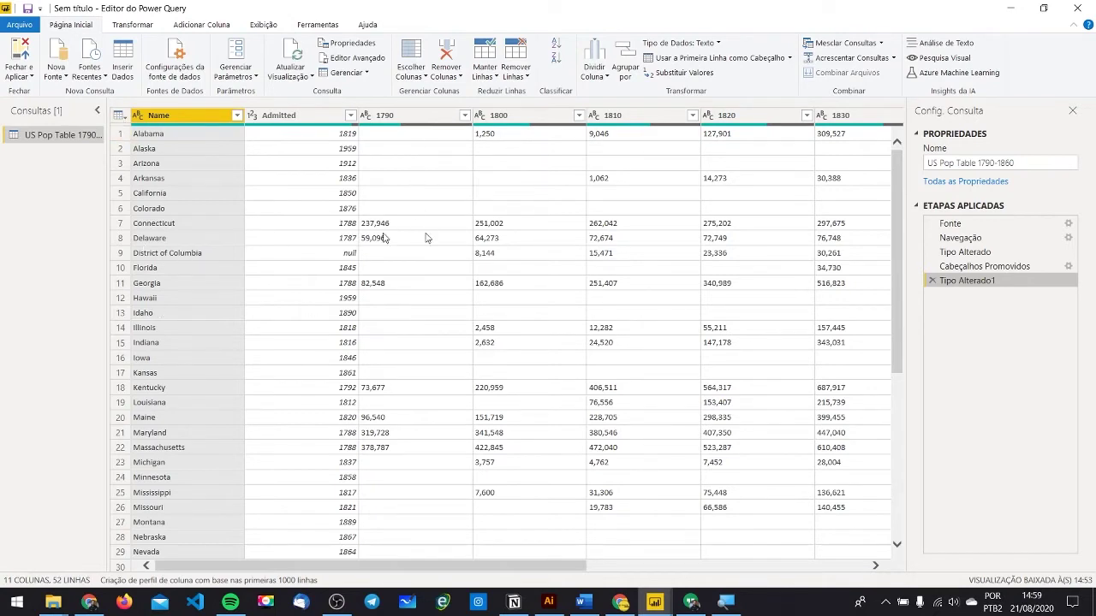
Try removing all columns other than Admitted, and delete the resulting applied step.
click(290, 115)
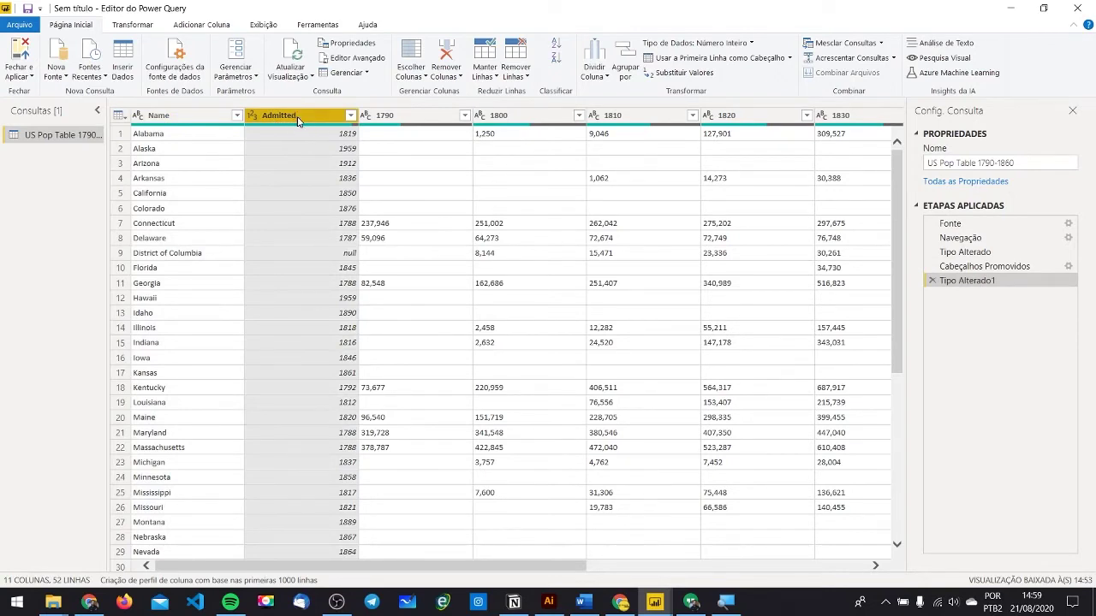
right_click(298, 117)
click(366, 157)
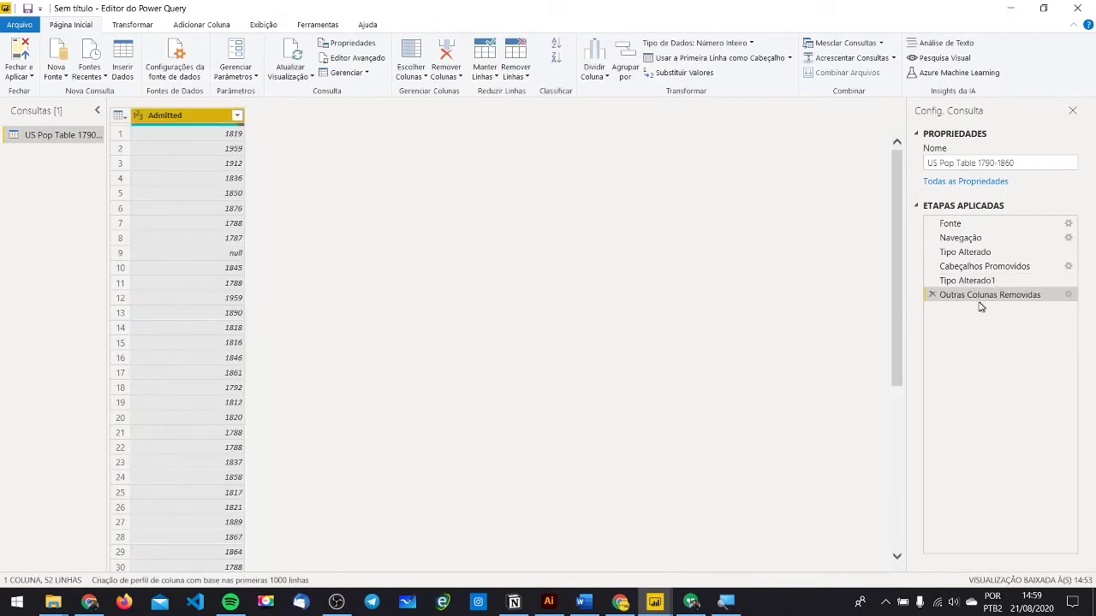
click(933, 295)
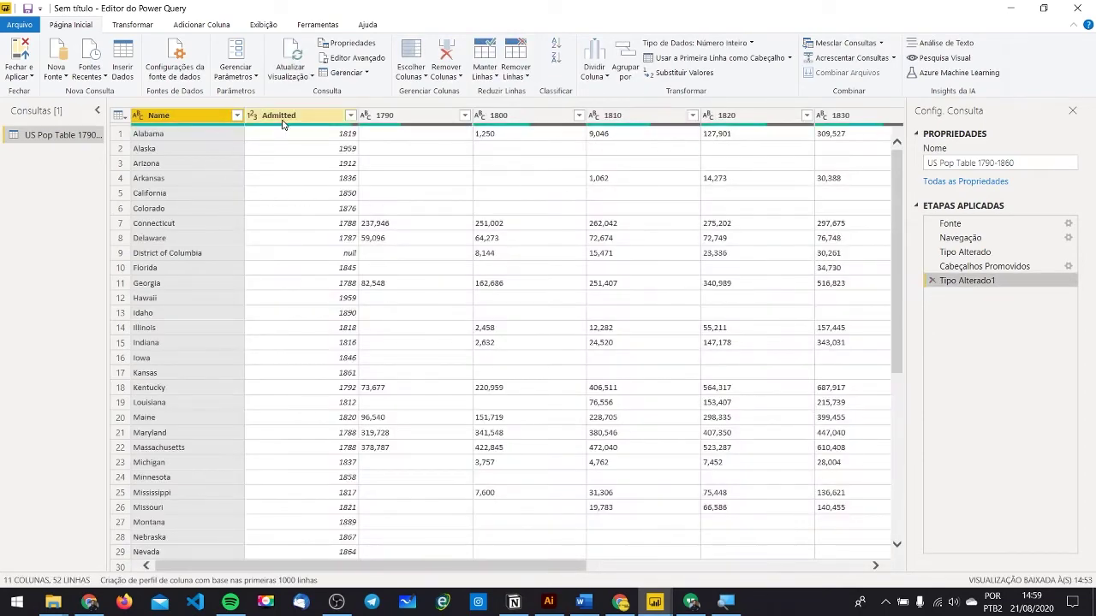
Remove the Admitted and Key columns from the population table.
right_click(283, 124)
click(321, 146)
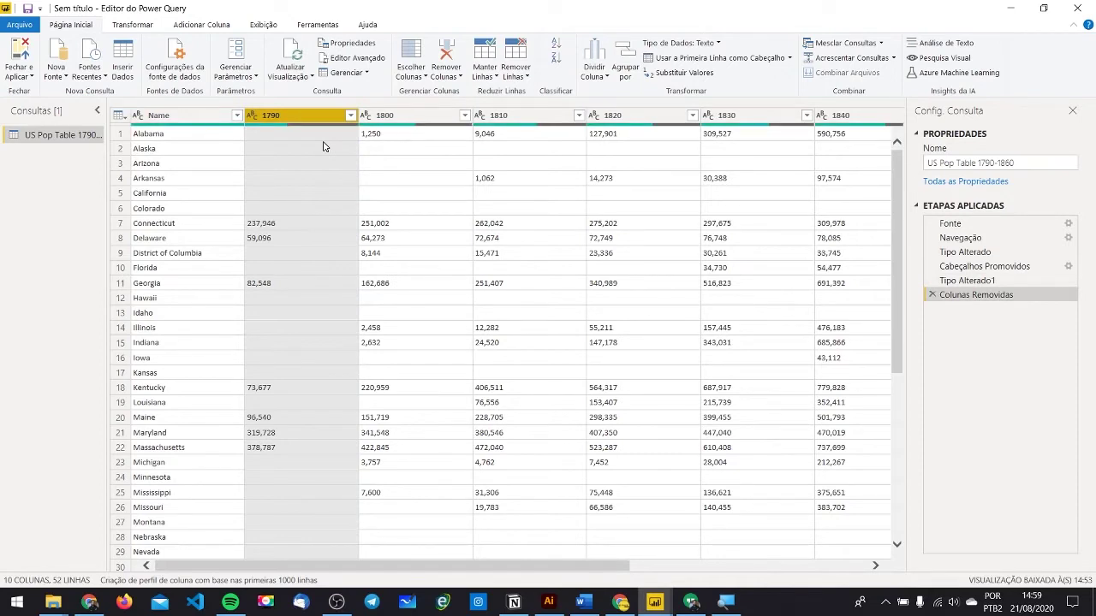
drag(466, 567, 753, 567)
click(816, 120)
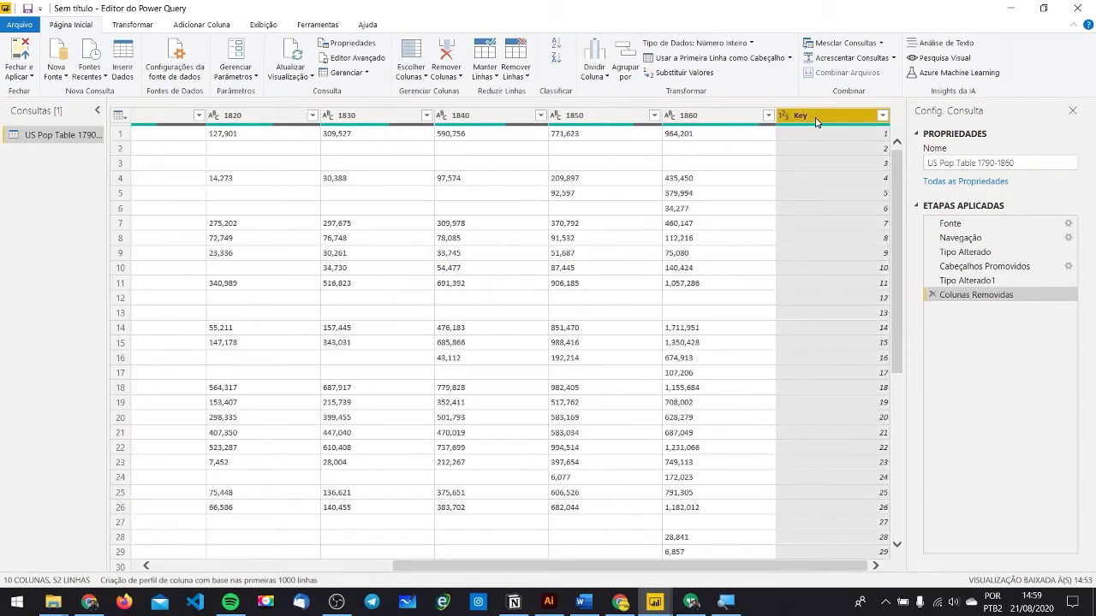
right_click(816, 122)
click(844, 213)
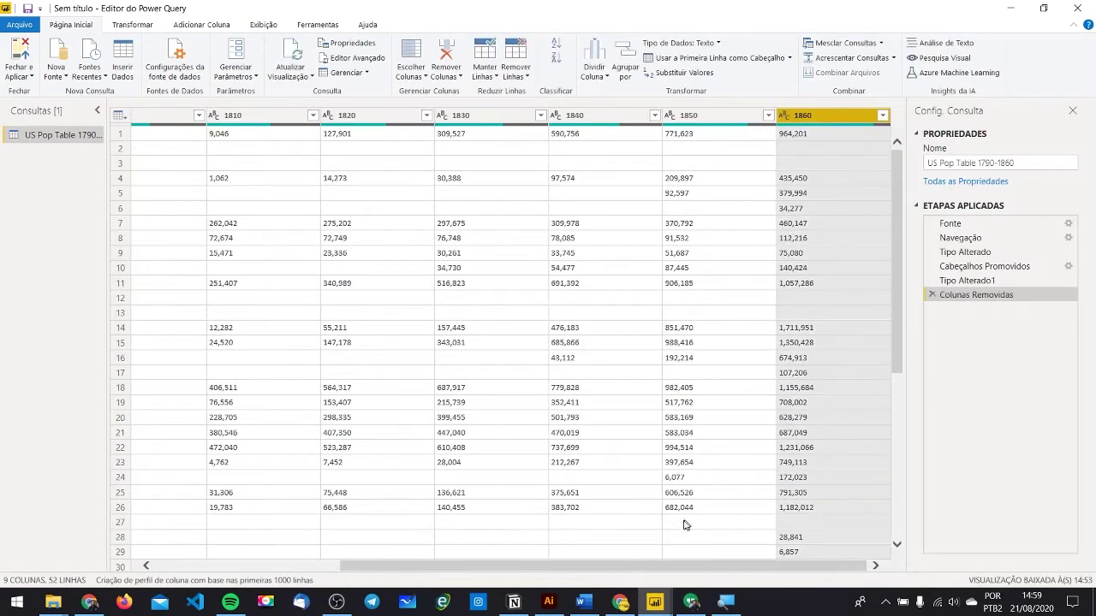
drag(666, 567, 479, 567)
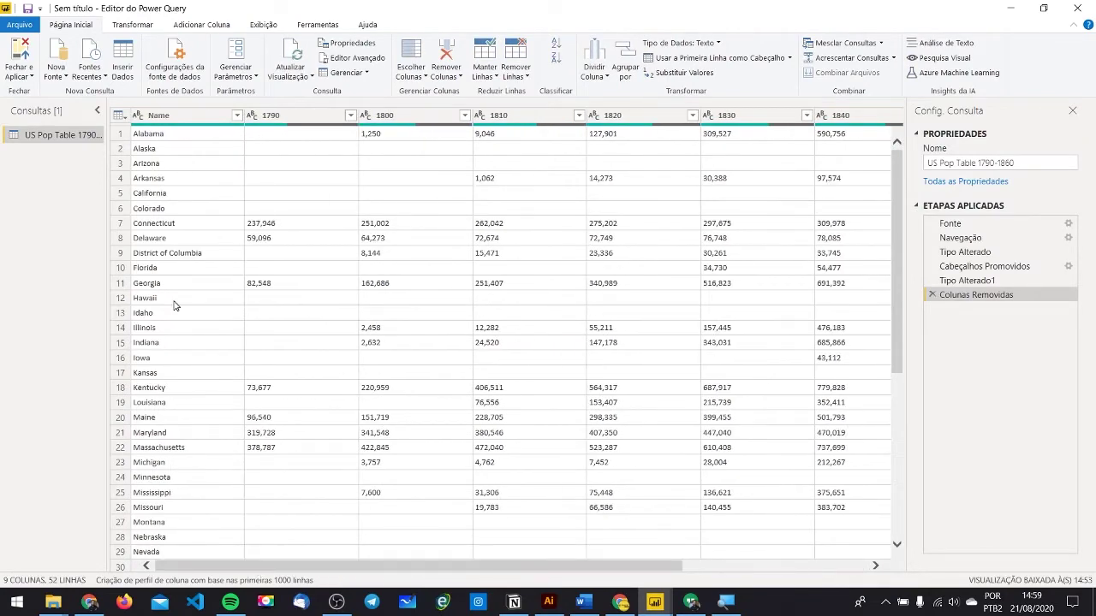
click(304, 116)
click(427, 121)
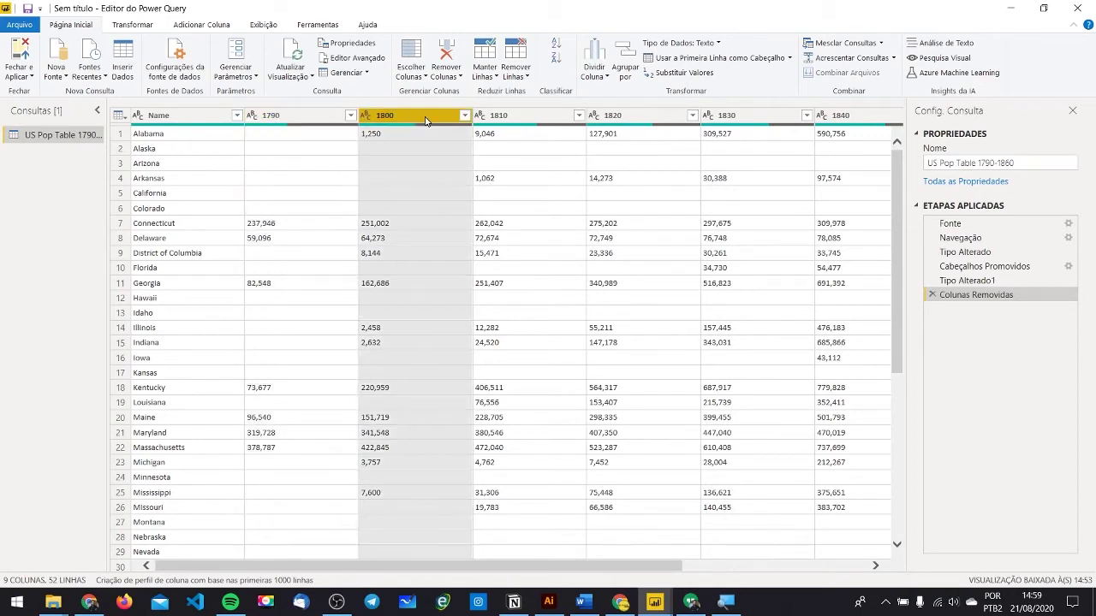
click(279, 224)
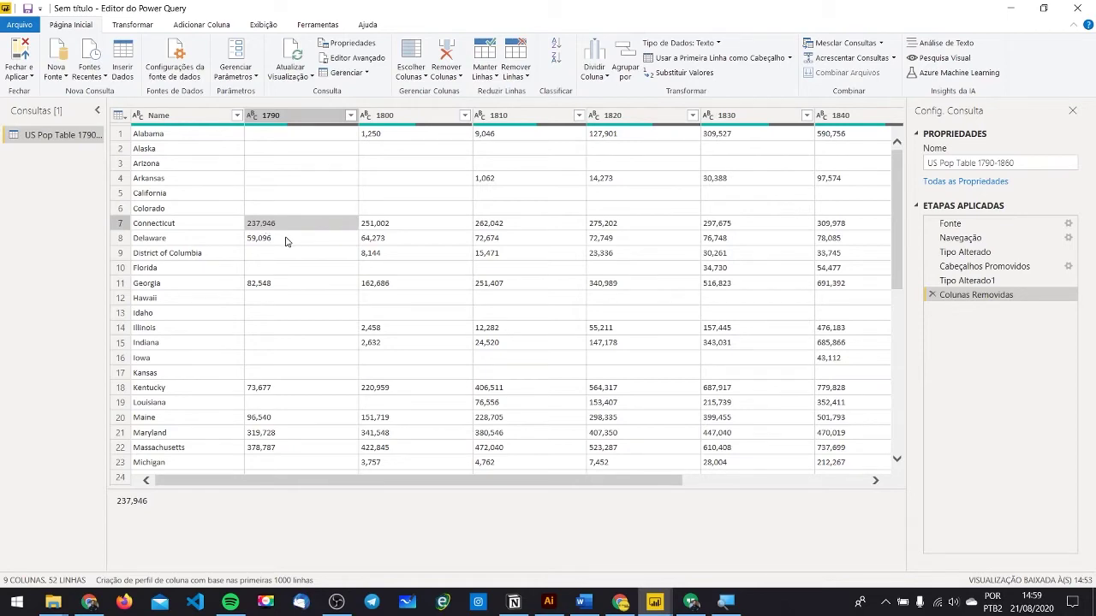
Open Notepad and write the note "Colunas > Campos >>> alimentão os visuais".
key(super+r)
text(notepad)
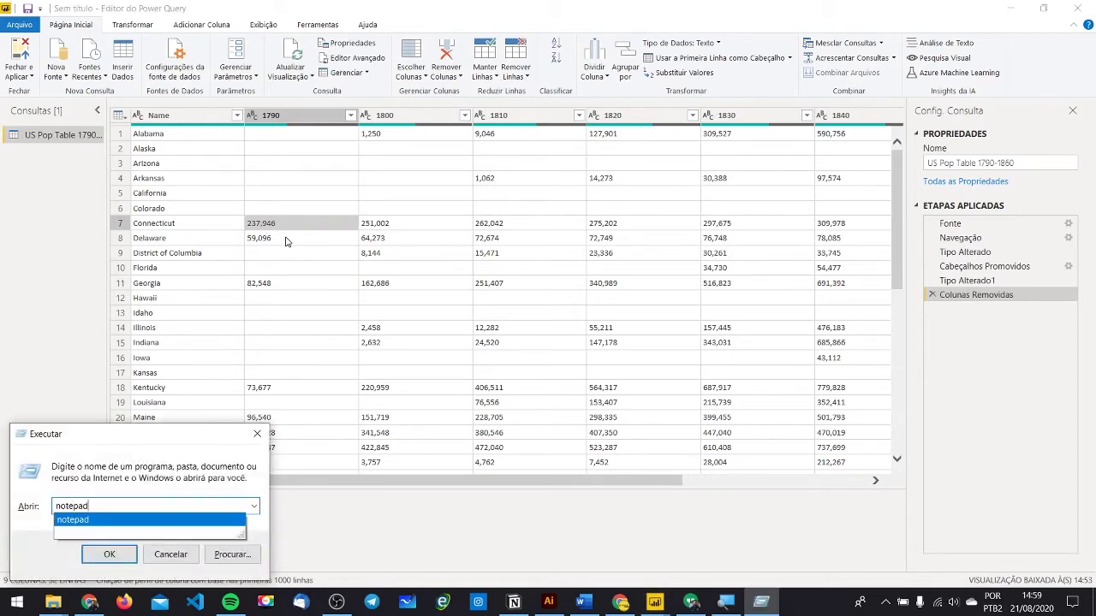
key(Return)
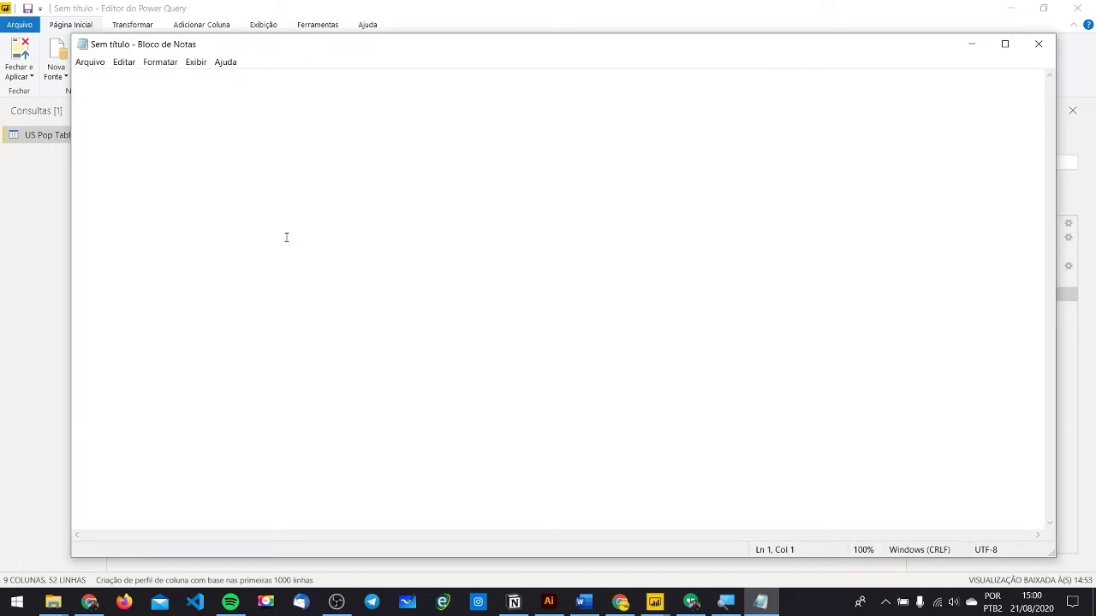
text(Colunas -)
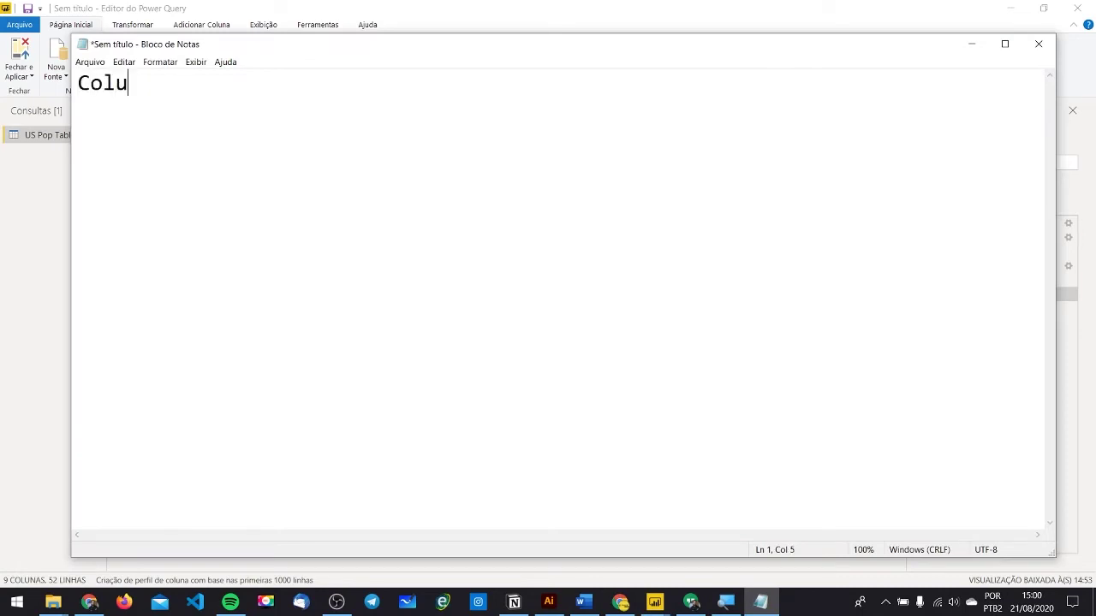
key(BackSpace)
key(BackSpace)
text(> c)
key(BackSpace)
text(Campos >>> alimentão o)
key(BackSpace)
key(BackSpace)
key(BackSpace)
key(BackSpace)
text(ão os visuais)
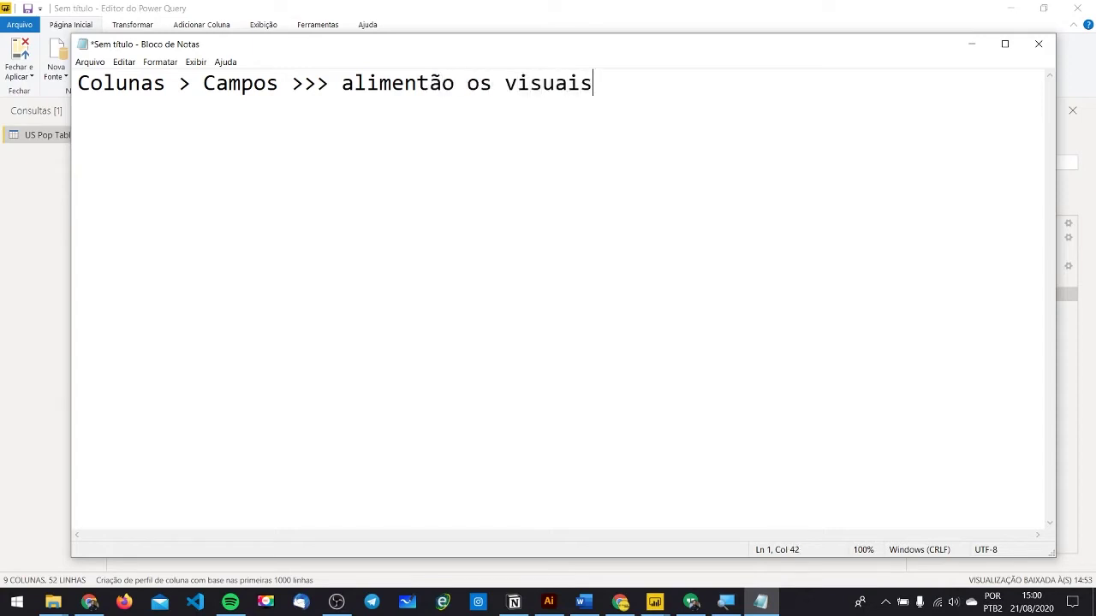
key(BackSpace)
key(BackSpace)
text(is)
Highlight "Campos >>> alimentão os visuais" in the note, and close Notepad without saving.
drag(616, 83, 203, 92)
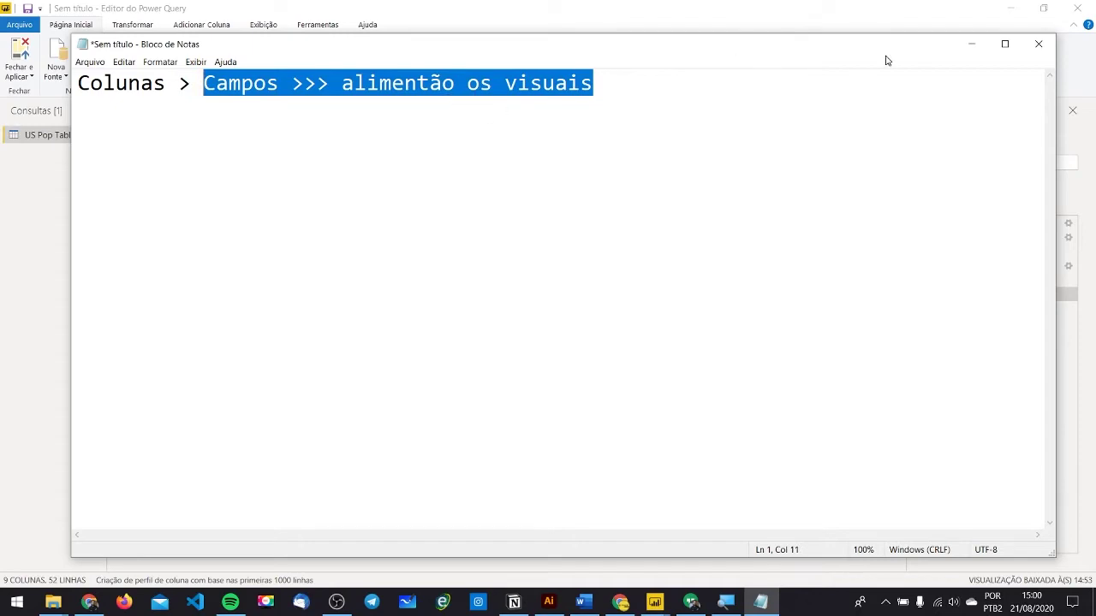
click(1039, 43)
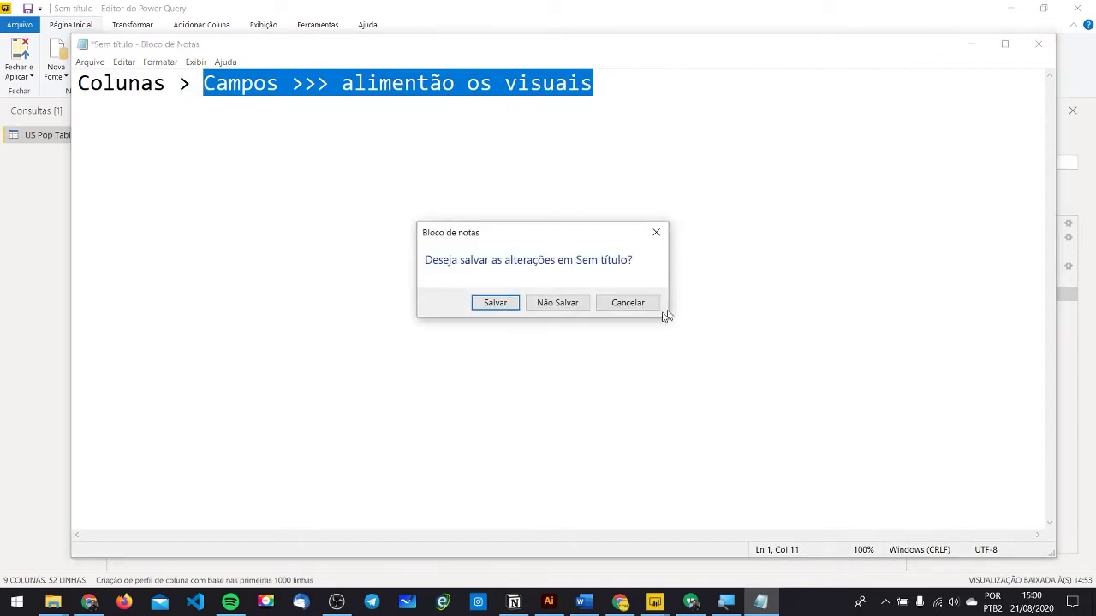
click(564, 308)
Examine how the year columns 1790, 1800 and 1810 are laid out against the state names in the Name column.
click(332, 120)
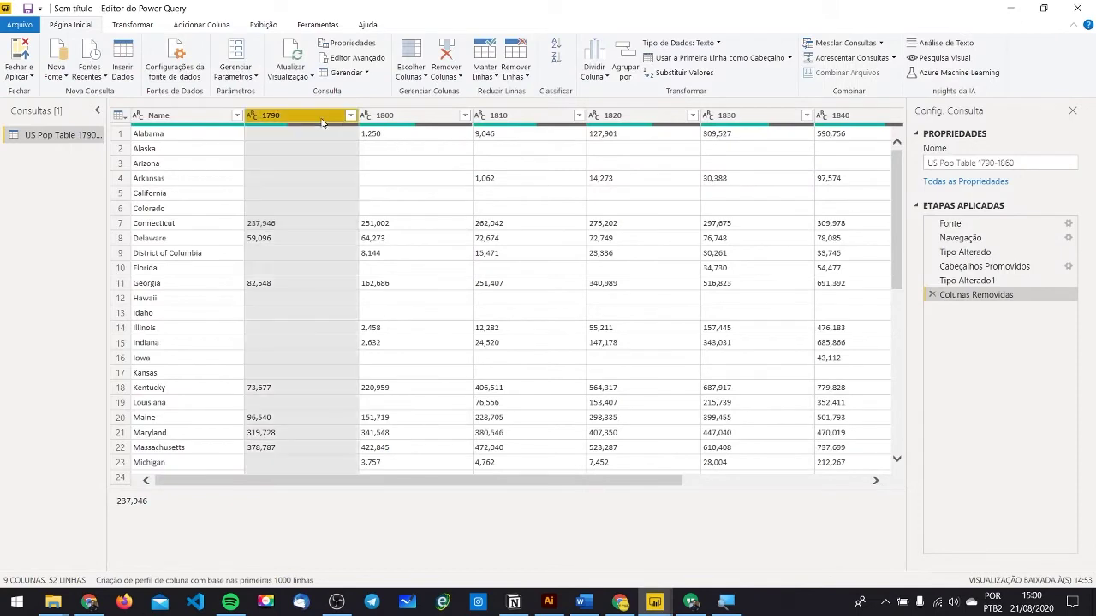
click(390, 118)
click(531, 121)
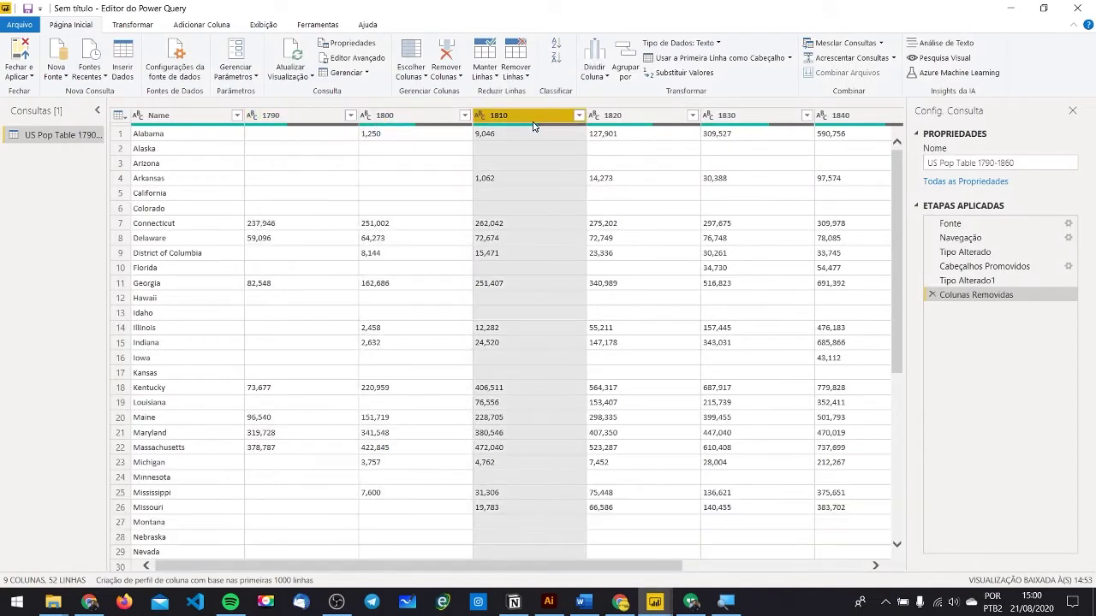
click(329, 129)
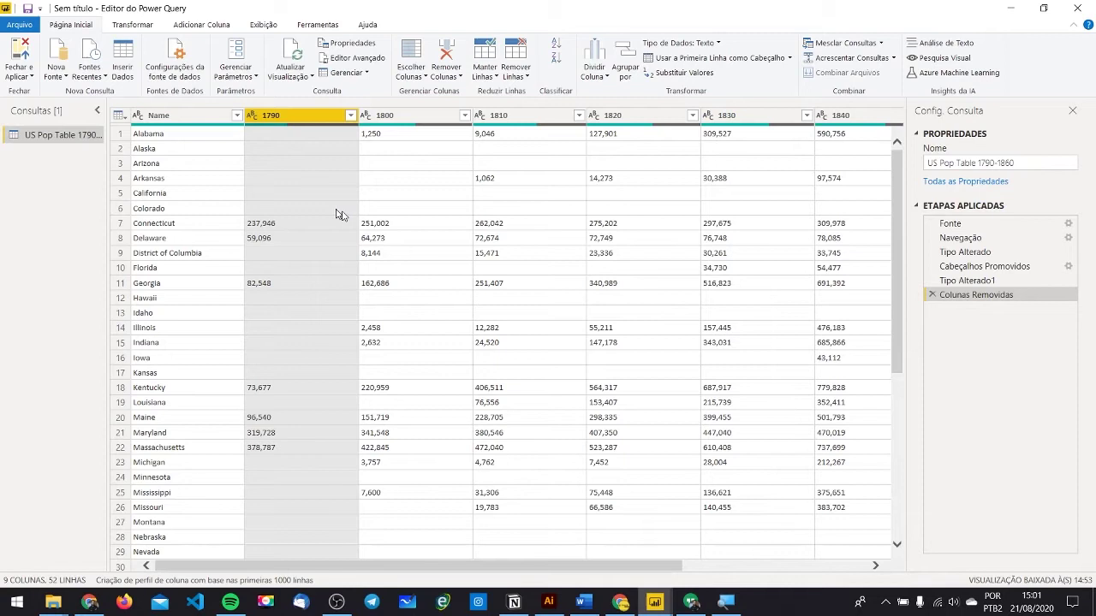
click(167, 140)
click(272, 114)
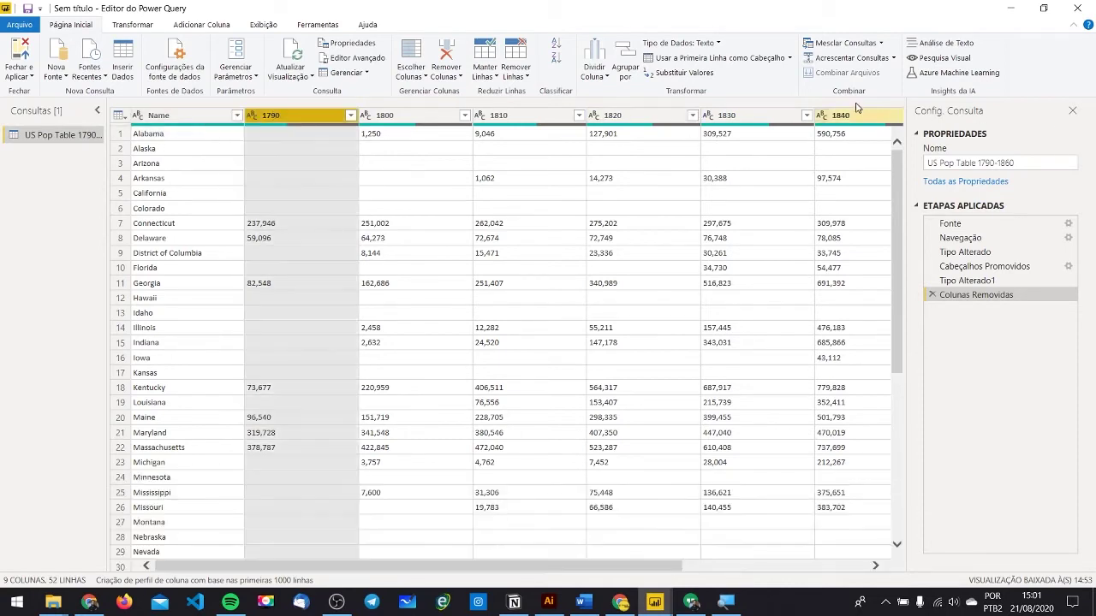
click(158, 139)
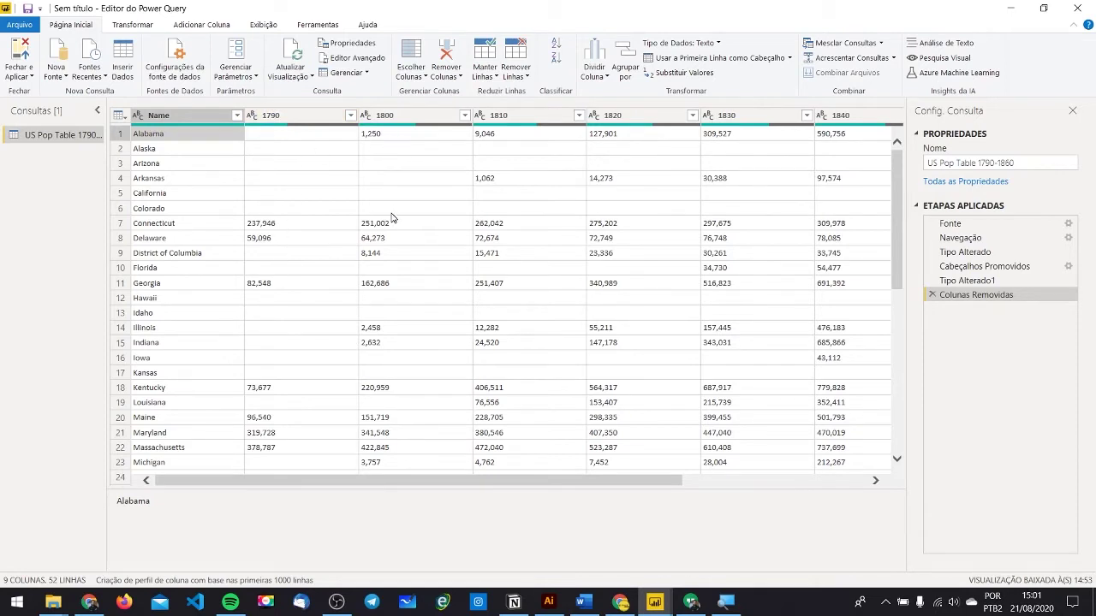
Unpivot the year columns 1790 through 1860 into rows, leaving the Name column in place.
click(294, 116)
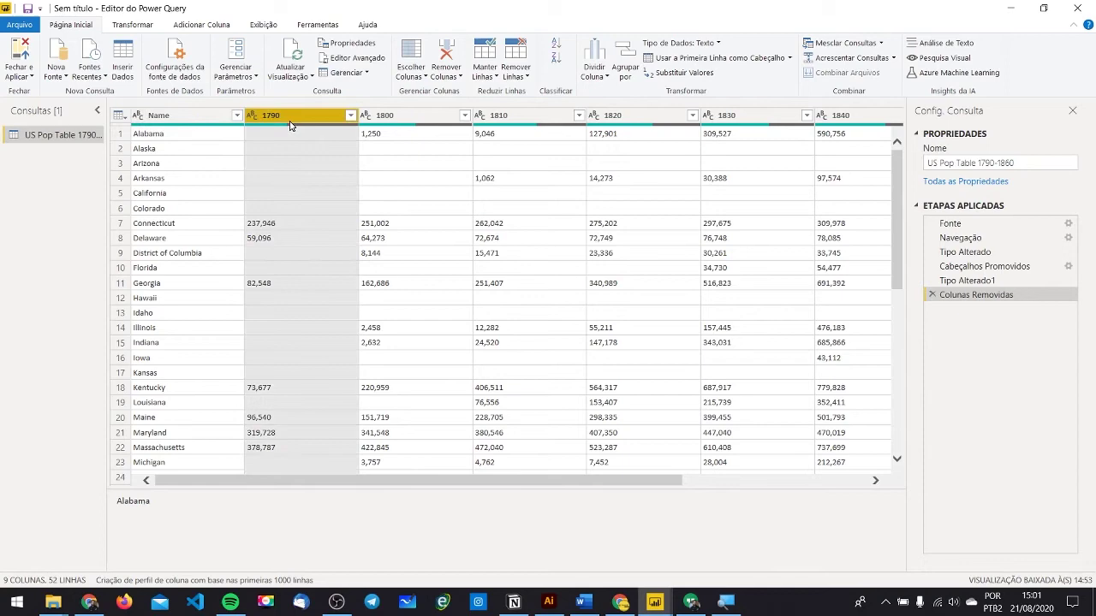
drag(438, 567, 752, 571)
click(832, 117)
drag(717, 572, 431, 571)
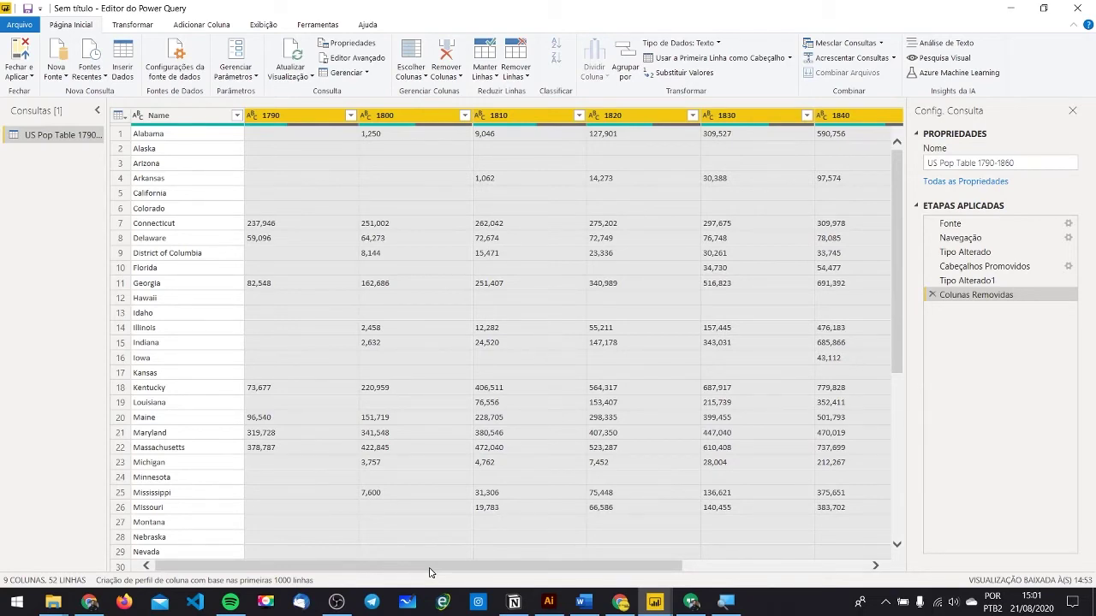
right_click(310, 121)
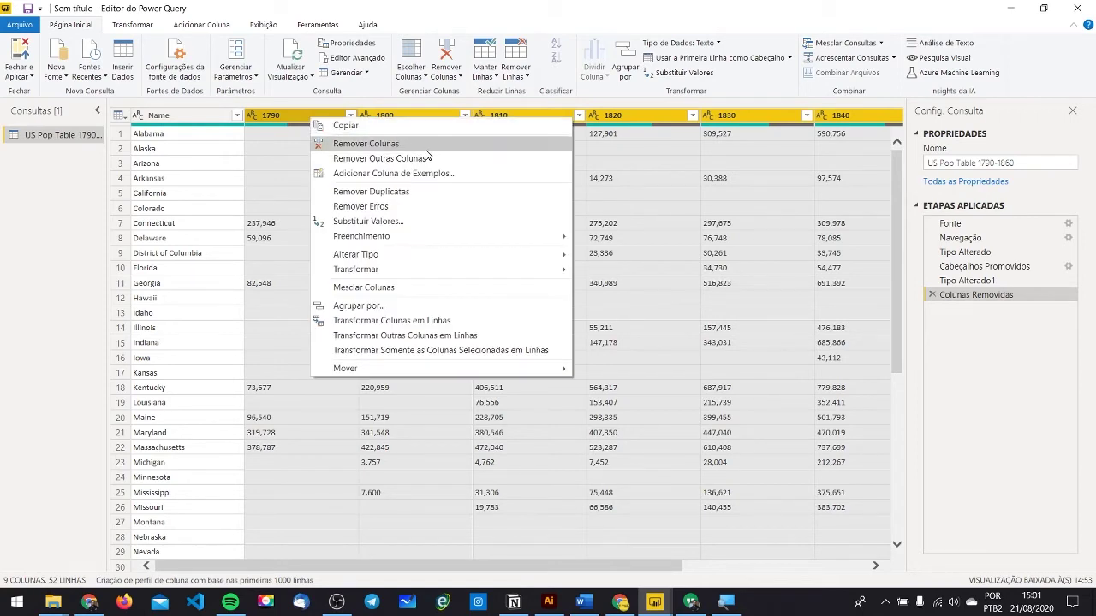
click(425, 324)
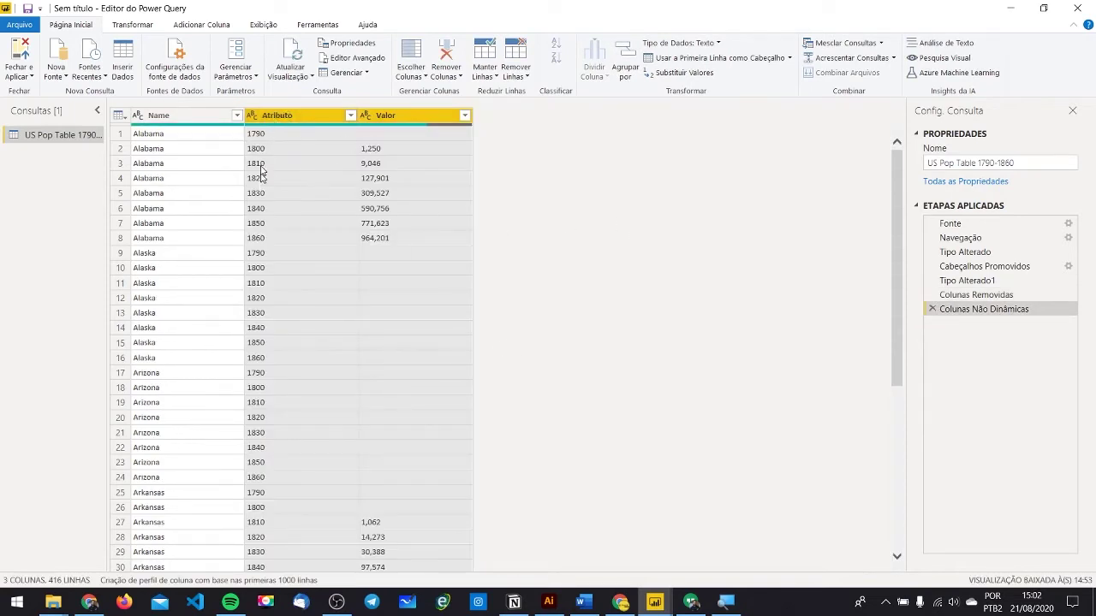
Rename the Atributo column to Periodo and the Name column to Estado.
double_click(276, 115)
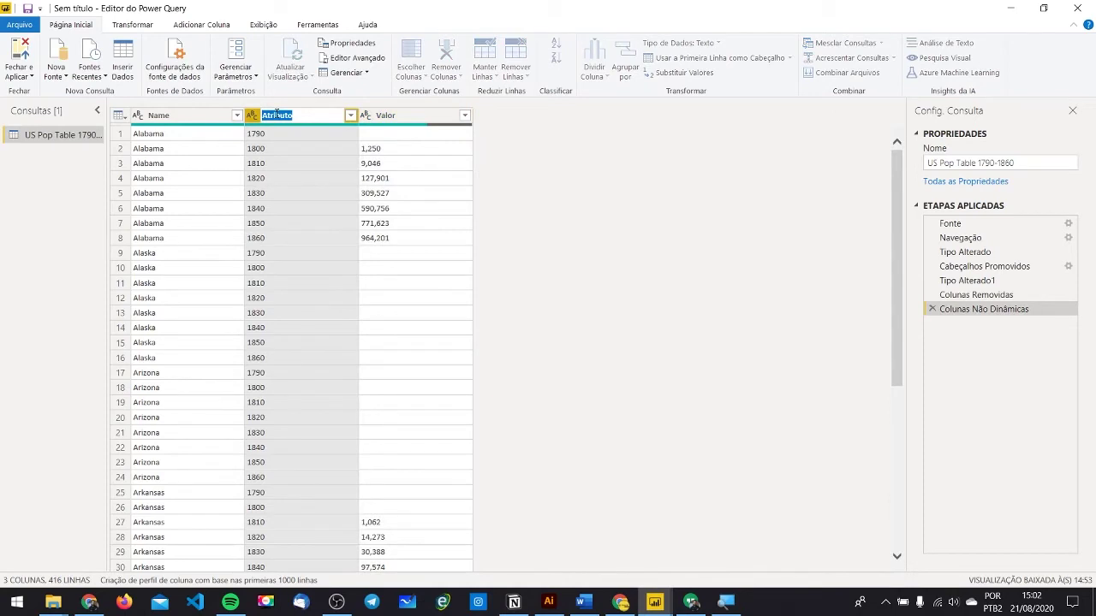
text(Periodo)
key(Return)
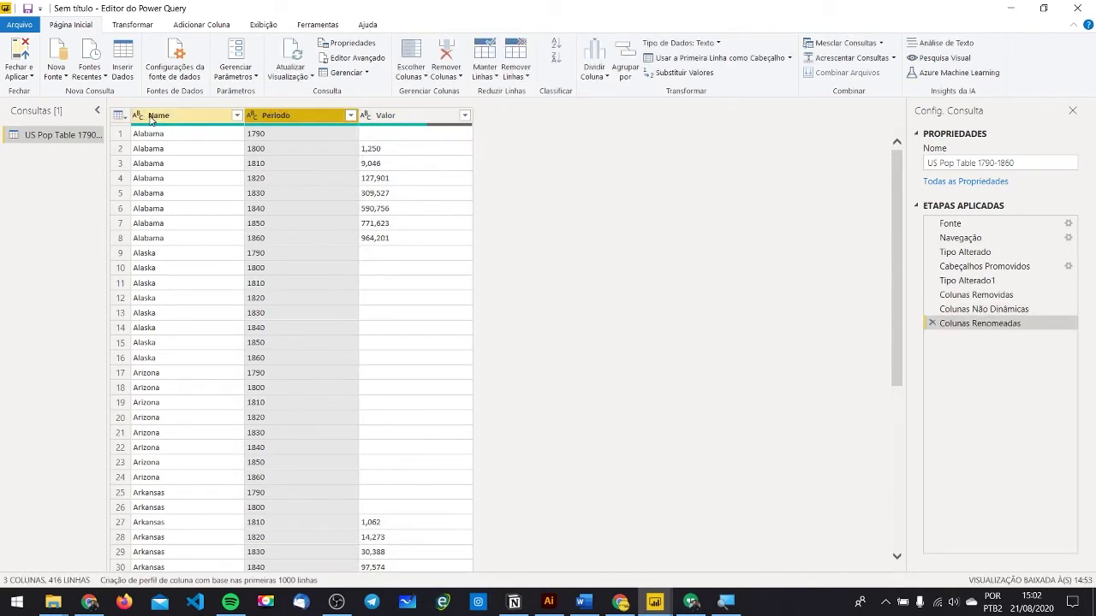
double_click(158, 116)
text(Estado)
key(Return)
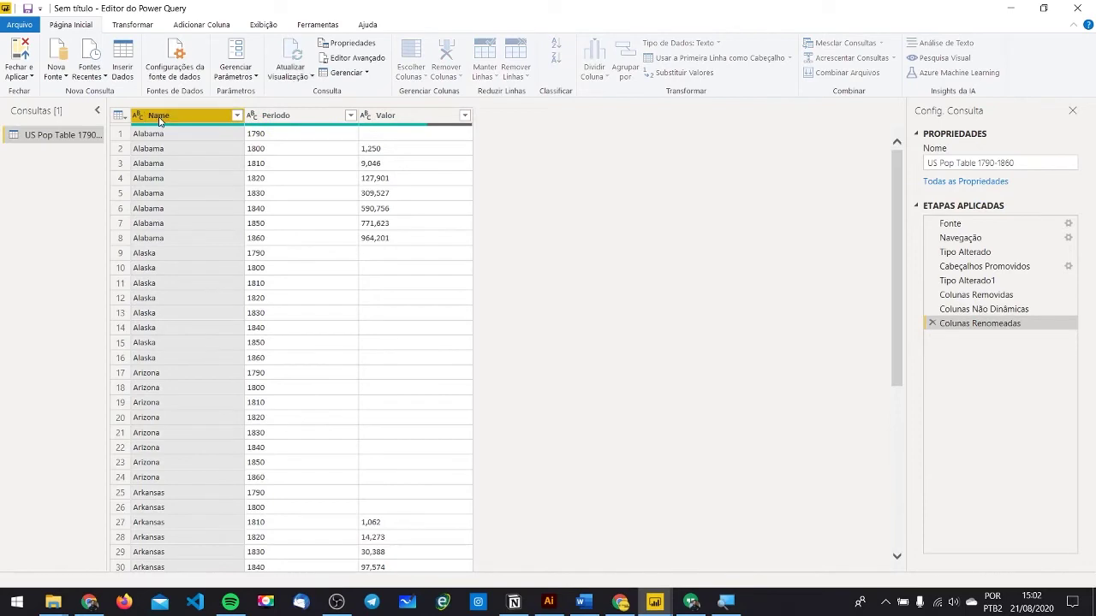
Rename the Valor column to "Total de população".
double_click(428, 117)
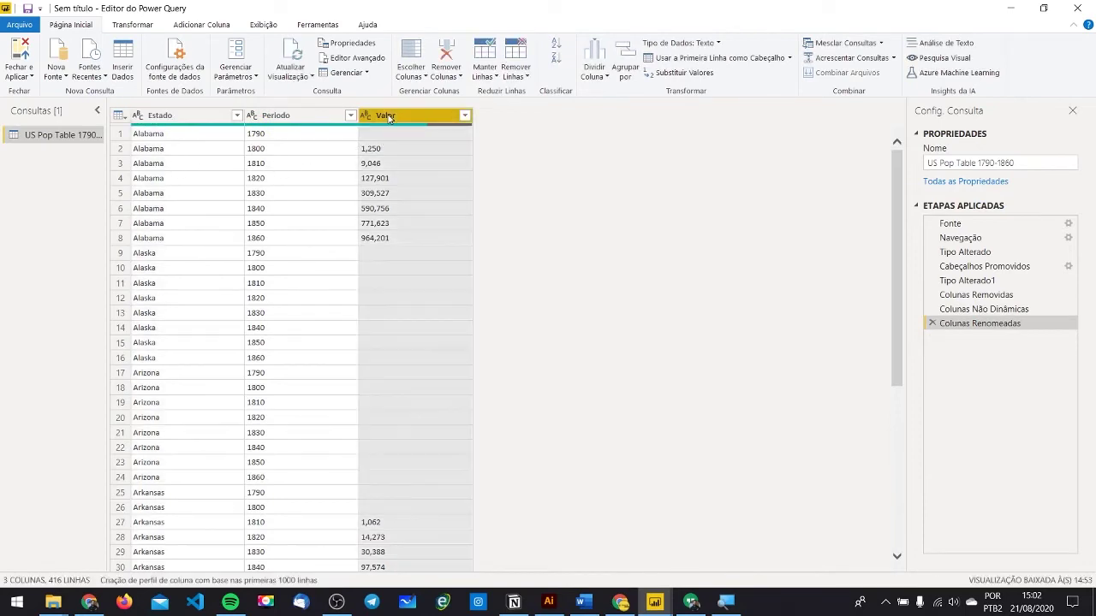
text(Total de população)
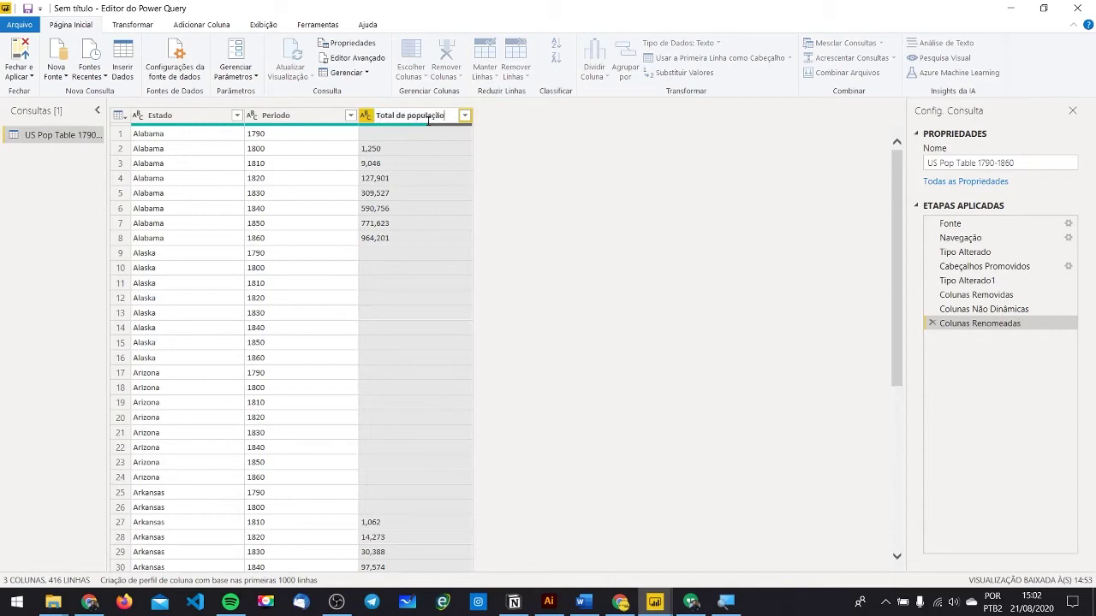
key(Return)
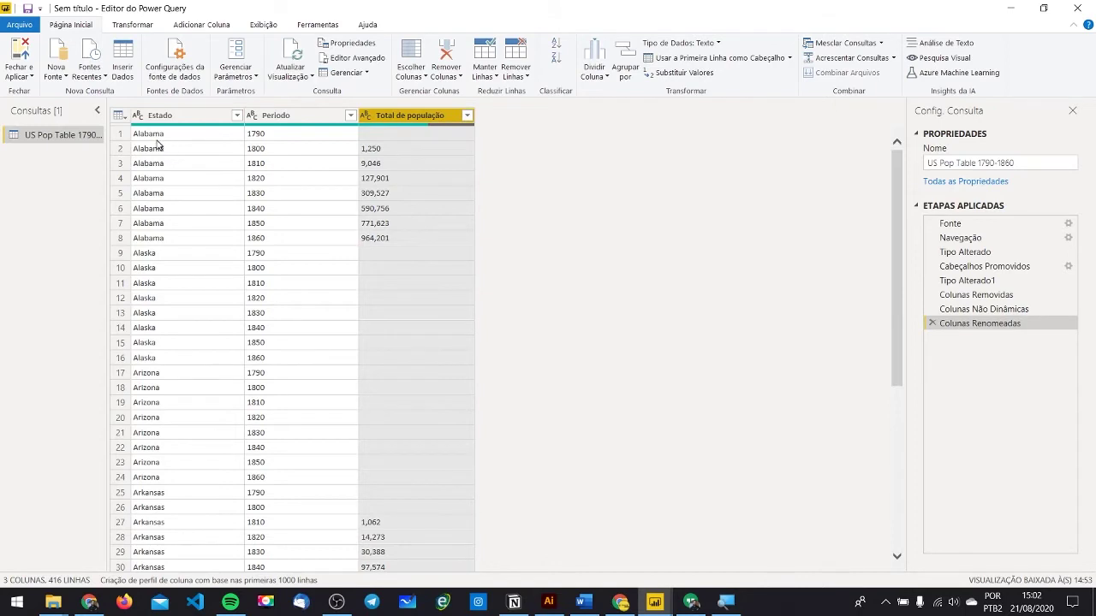
Examine how each Alabama row pairs the state with a period and its population figure.
click(157, 140)
click(152, 241)
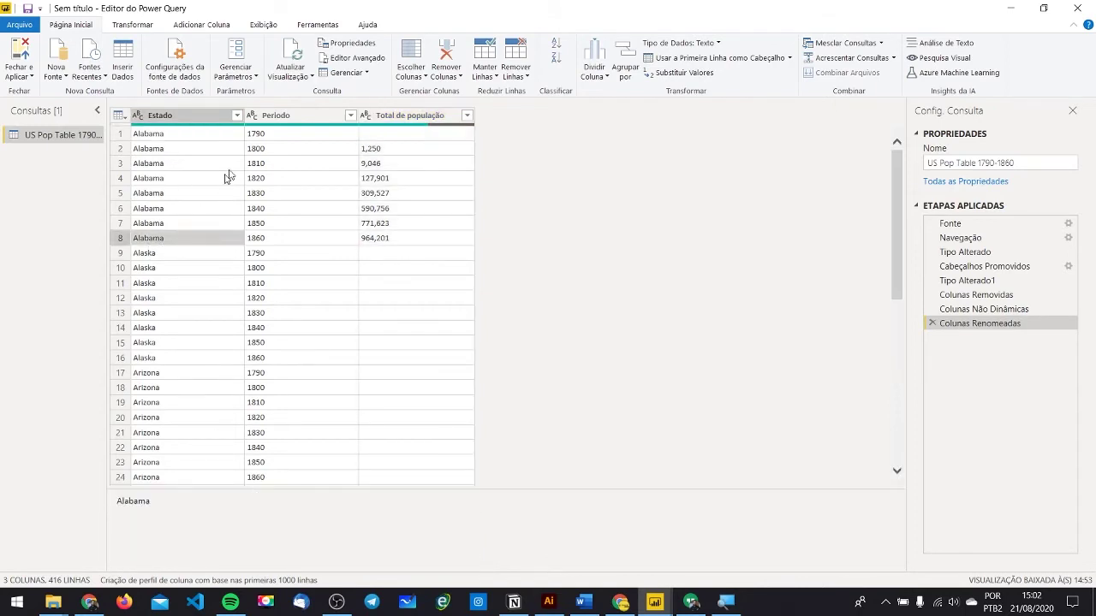
click(272, 136)
click(282, 196)
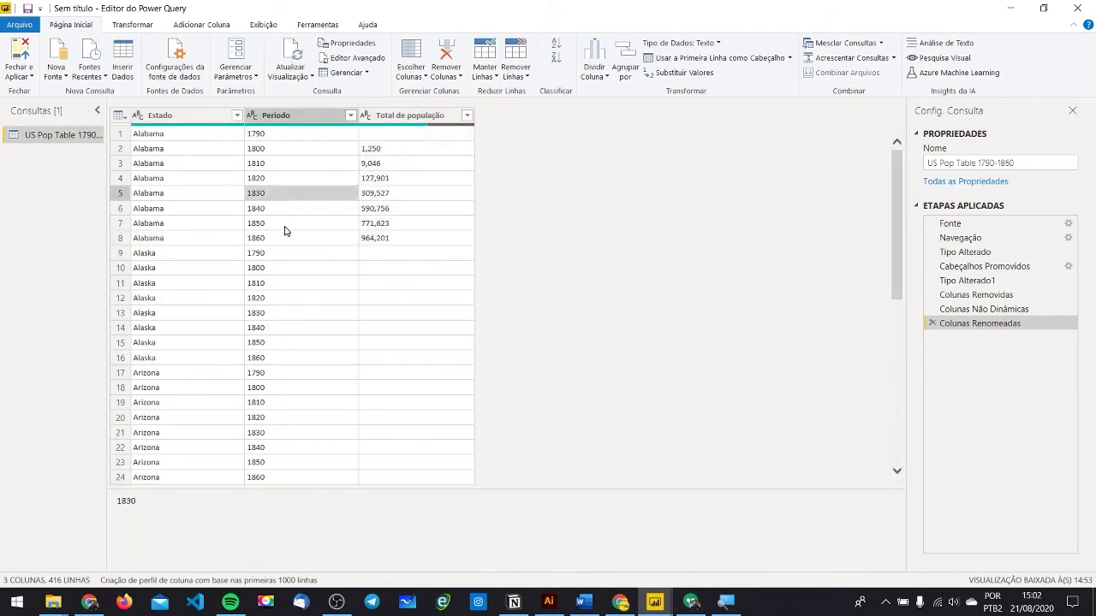
click(286, 239)
click(400, 151)
click(402, 163)
click(409, 179)
click(410, 193)
click(411, 209)
click(408, 238)
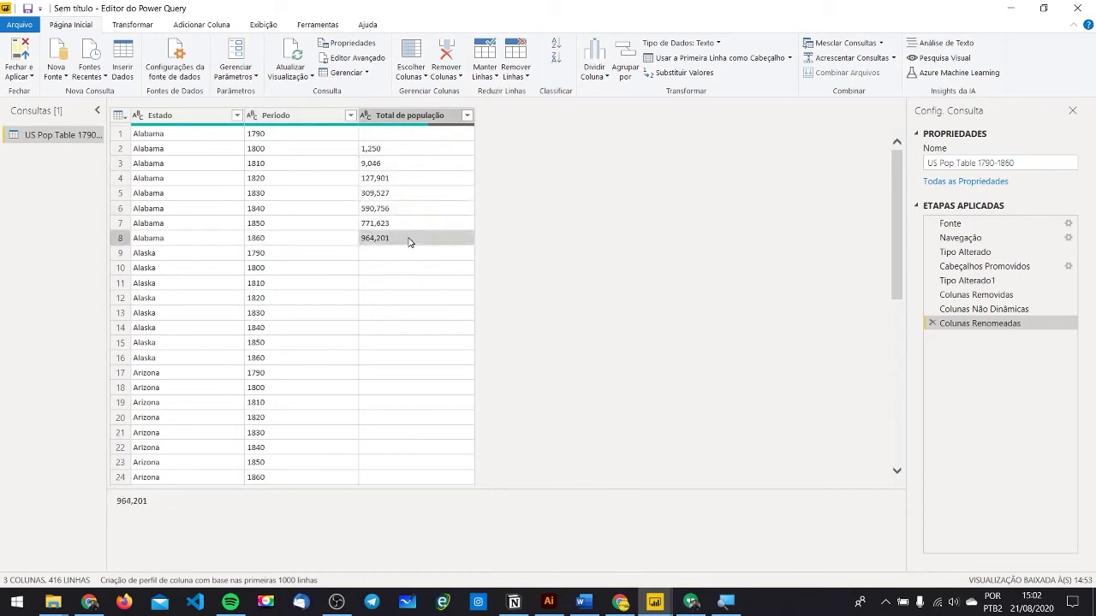
Change the Periodo column's data type to Número Inteiro.
click(272, 120)
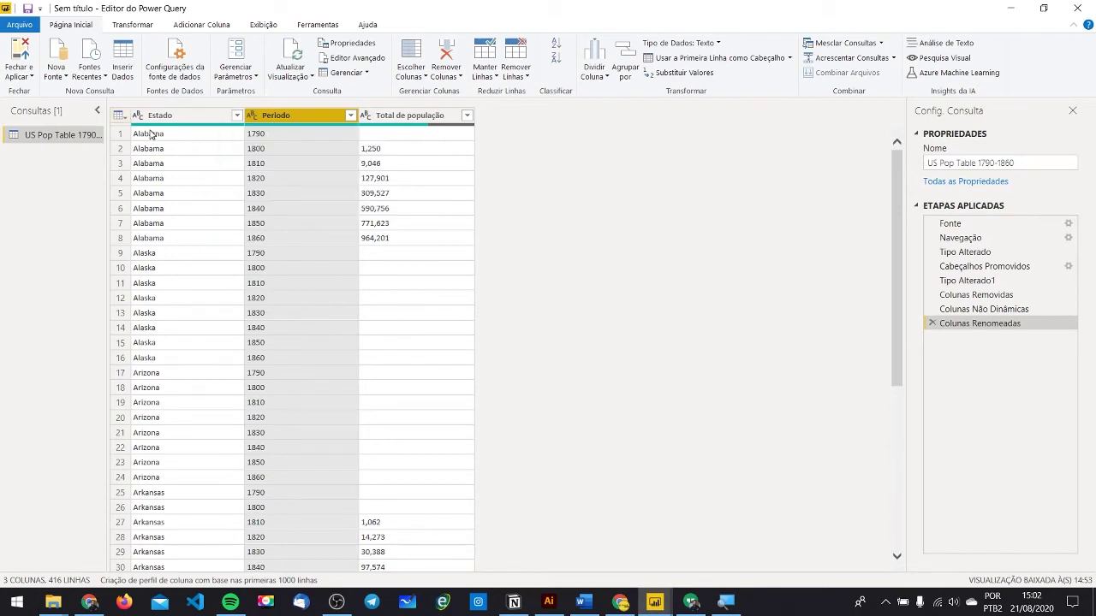
click(150, 118)
click(295, 115)
click(252, 114)
click(305, 160)
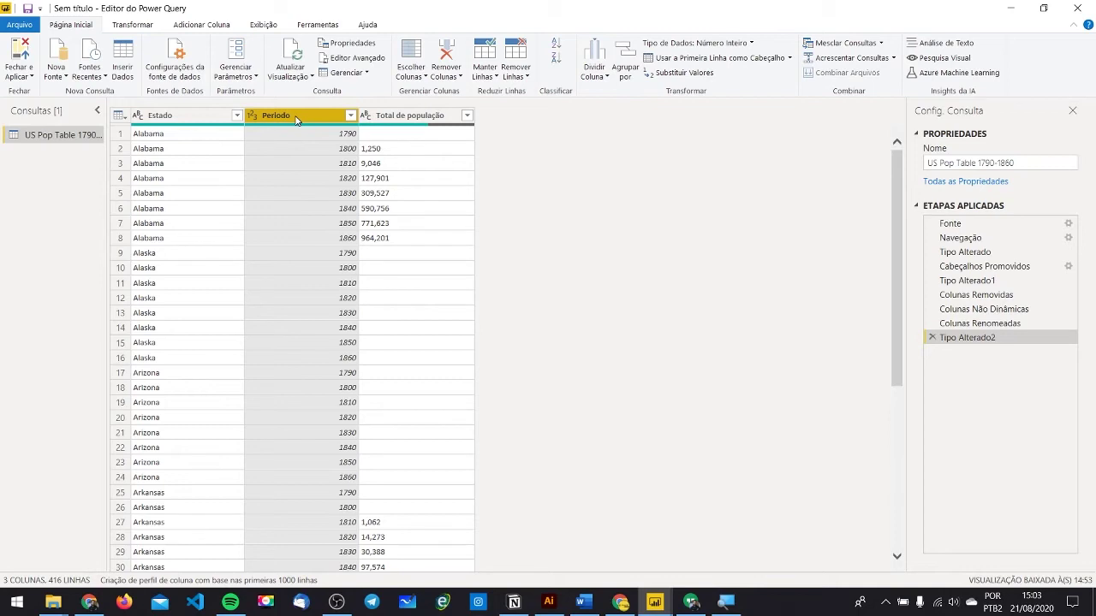
Replace every comma in the Total de população column with nothing.
click(416, 120)
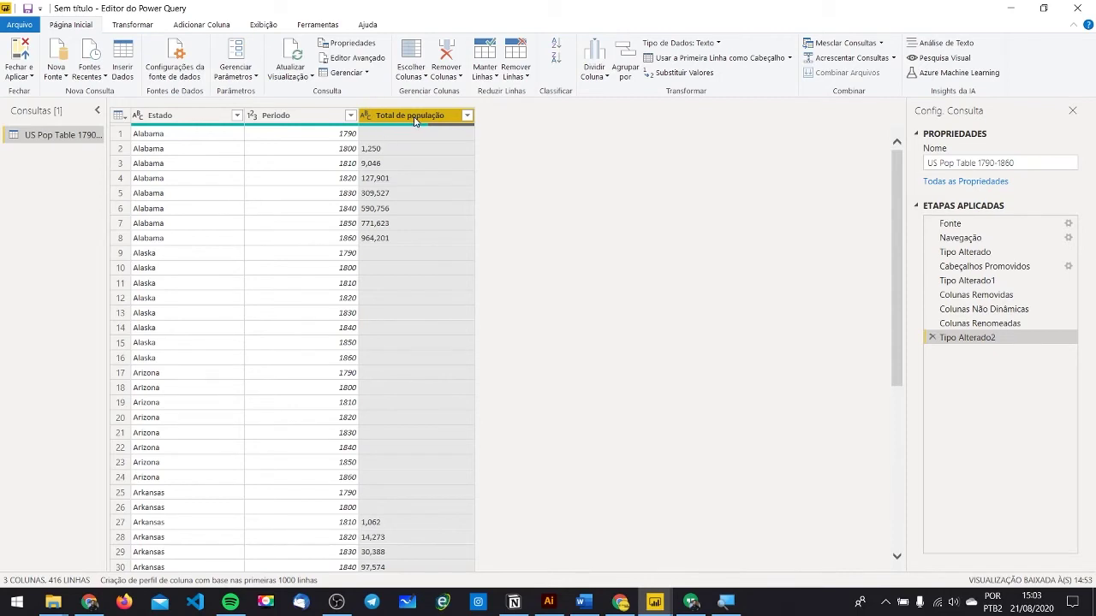
right_click(415, 121)
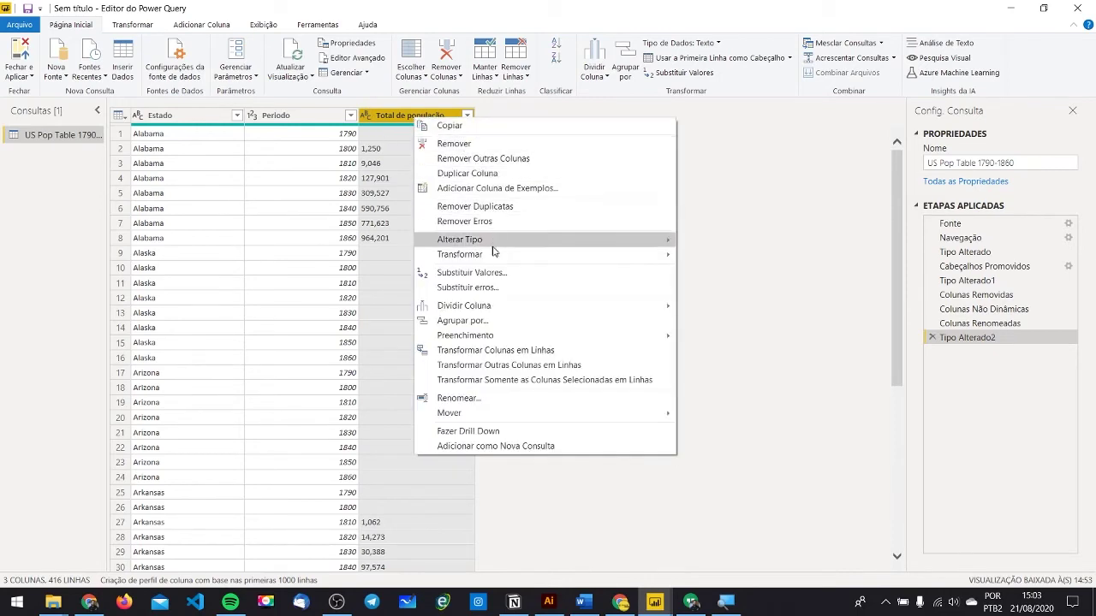
click(500, 275)
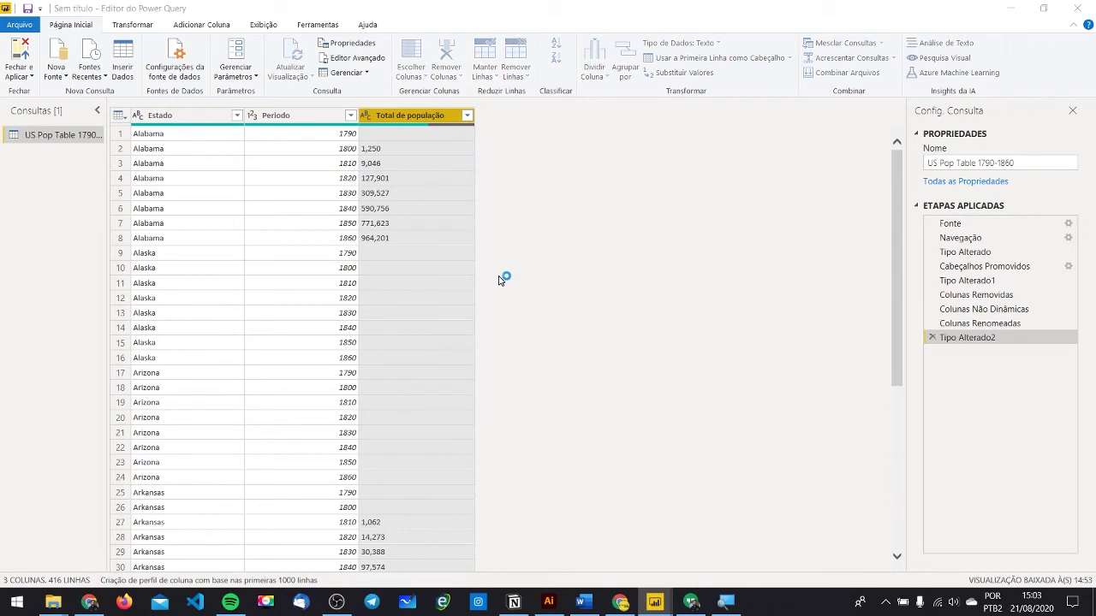
text(,)
key(Tab)
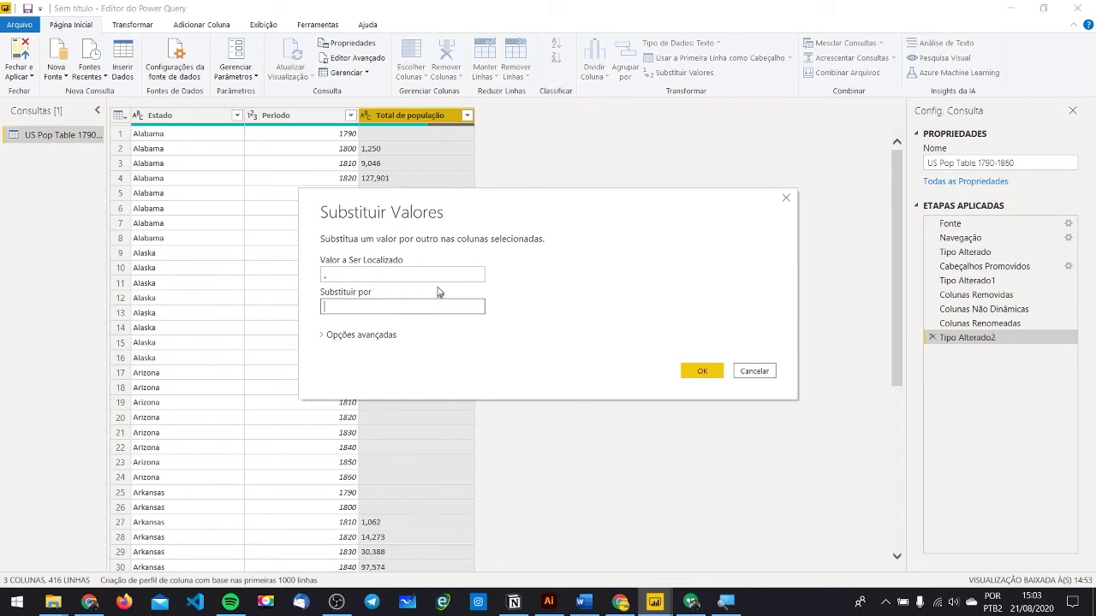
click(701, 370)
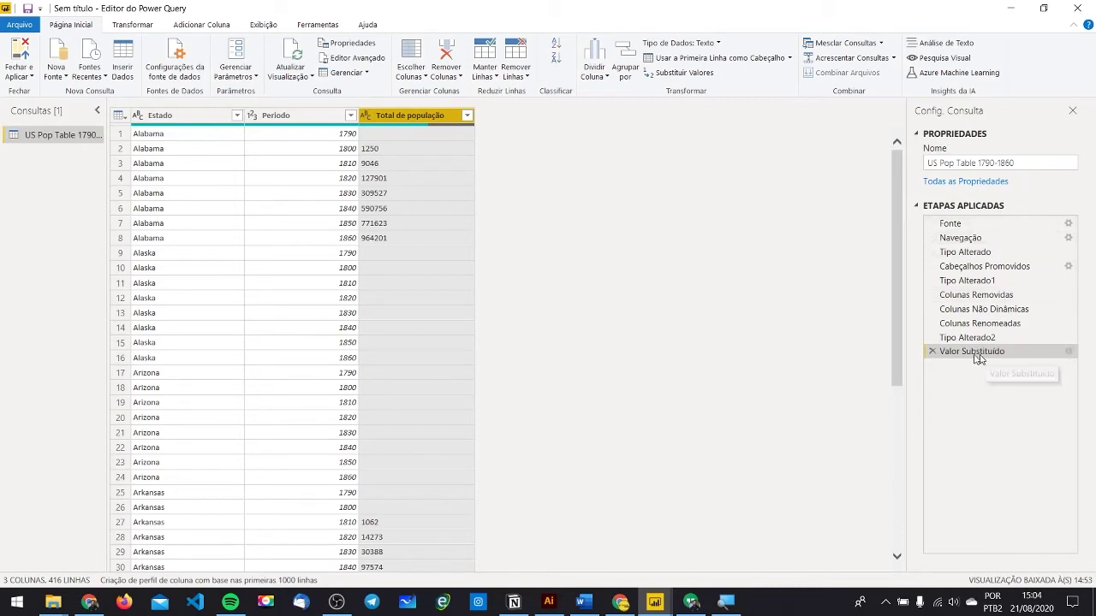
Edit the Valor Substituído step to try a period in place of the commas, and set the replacement back to empty.
click(1068, 352)
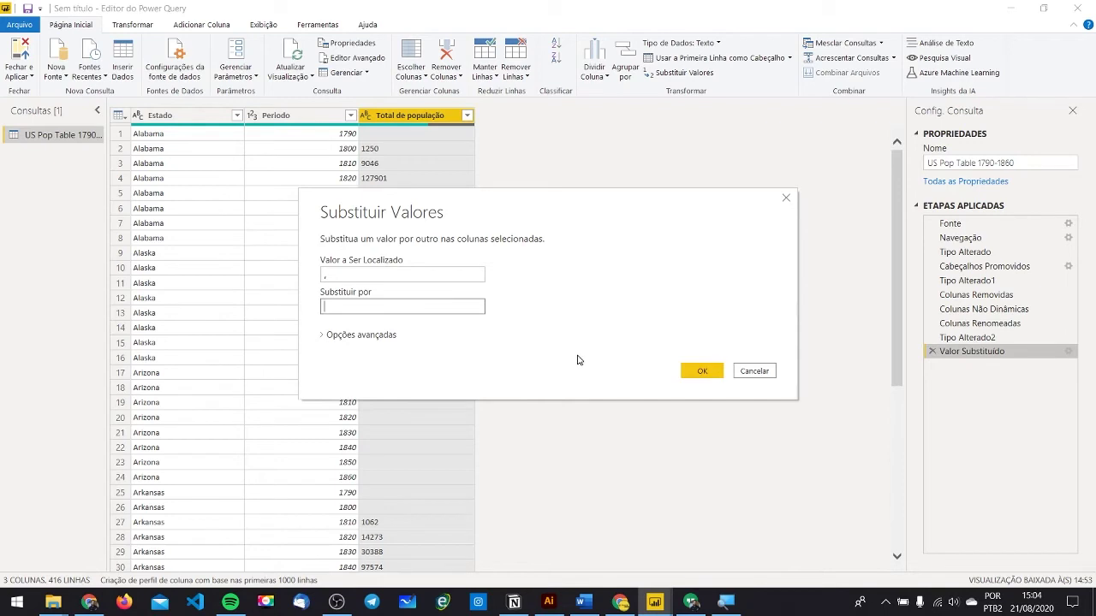
click(701, 370)
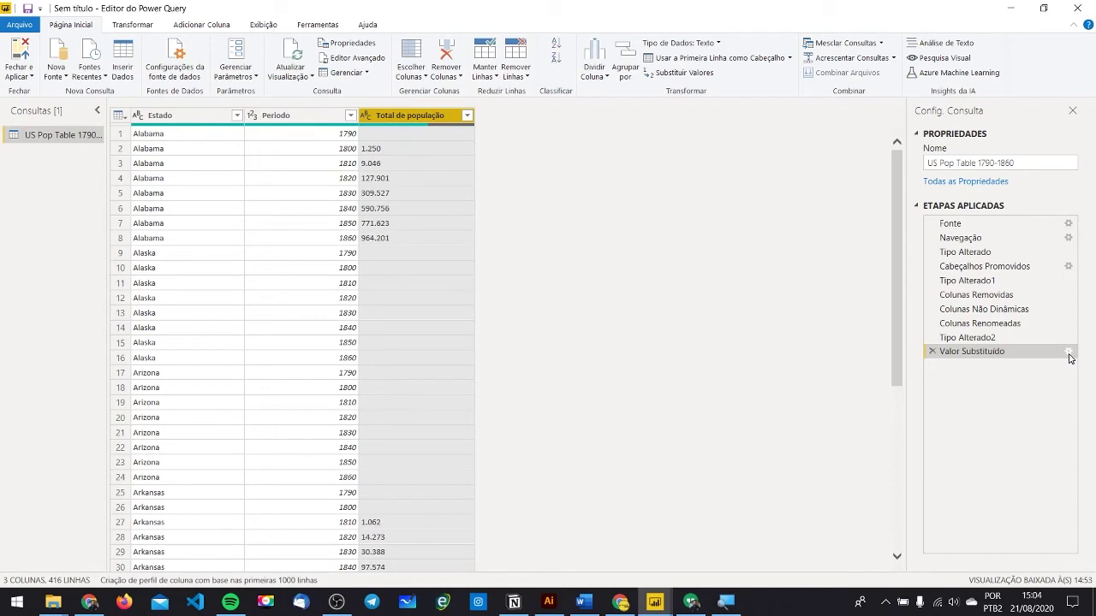
click(1068, 352)
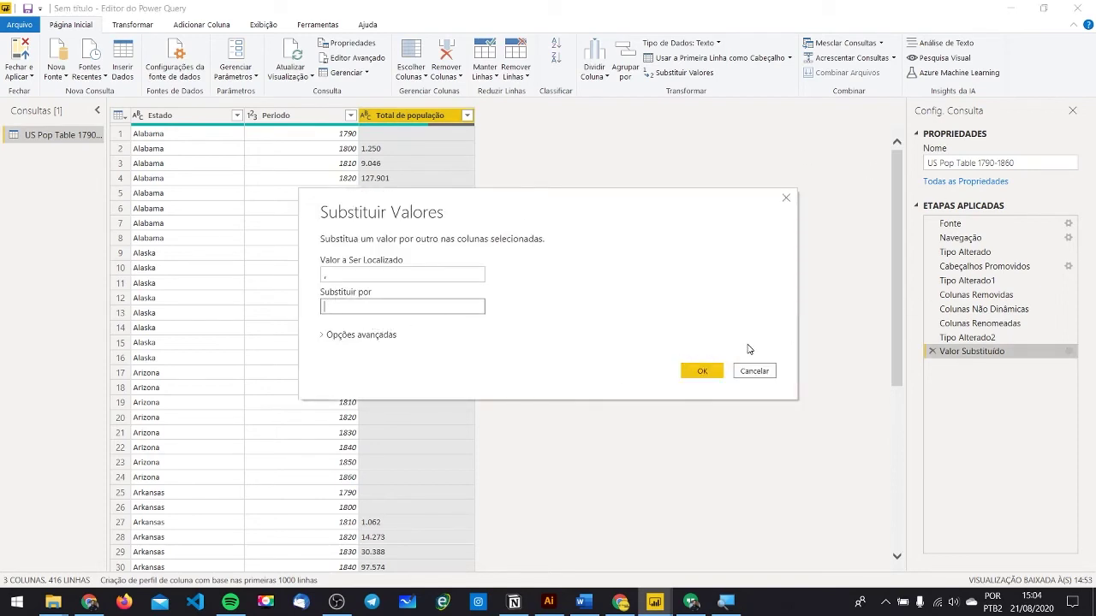
click(701, 371)
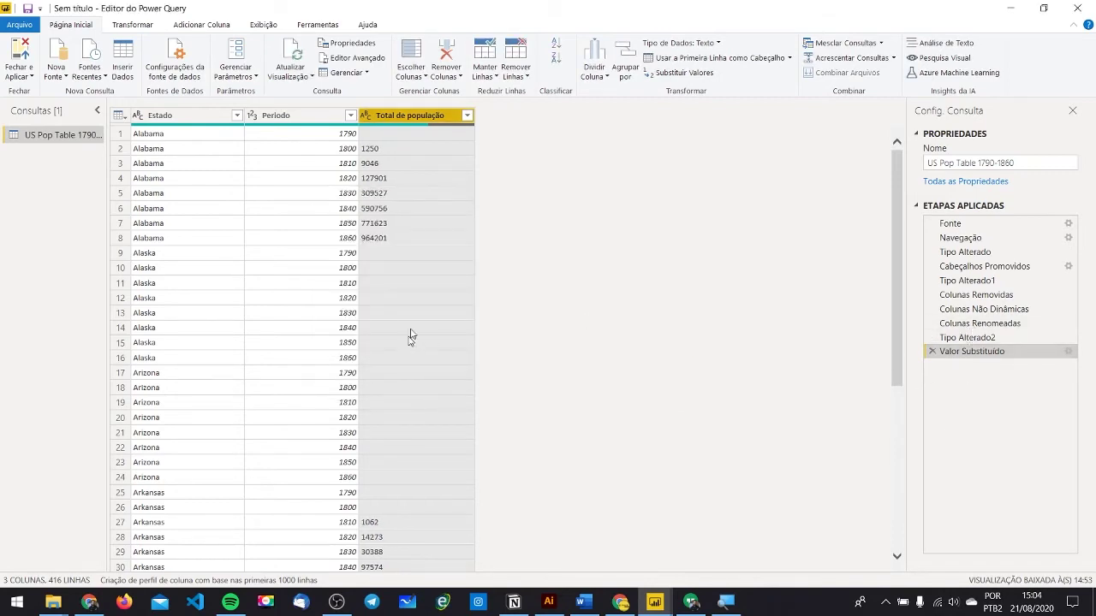
Change the Total de população column's data type to Número Inteiro.
click(365, 115)
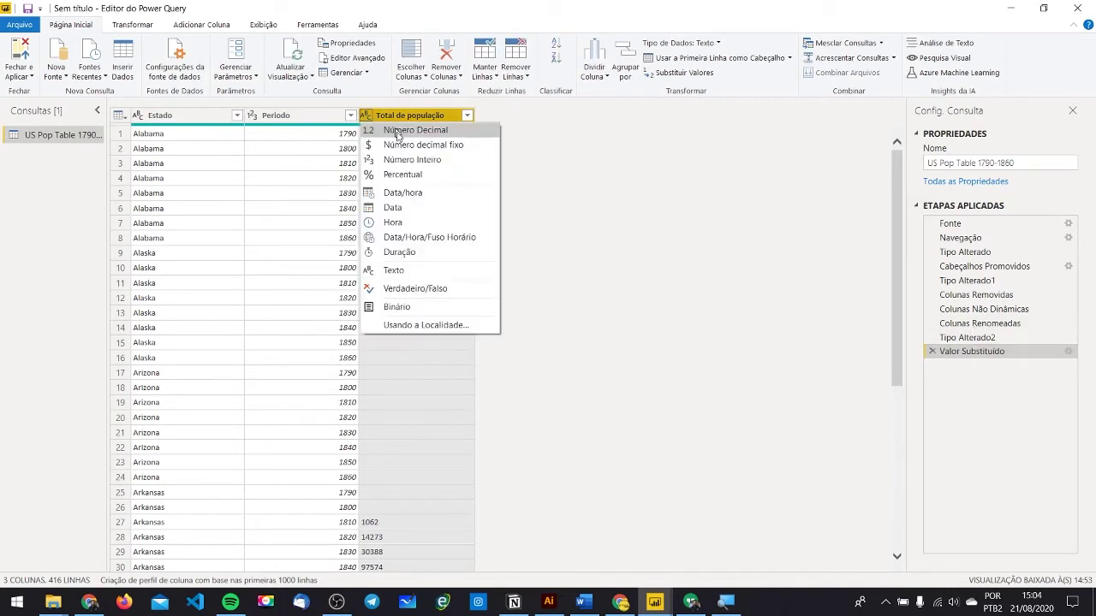
click(398, 161)
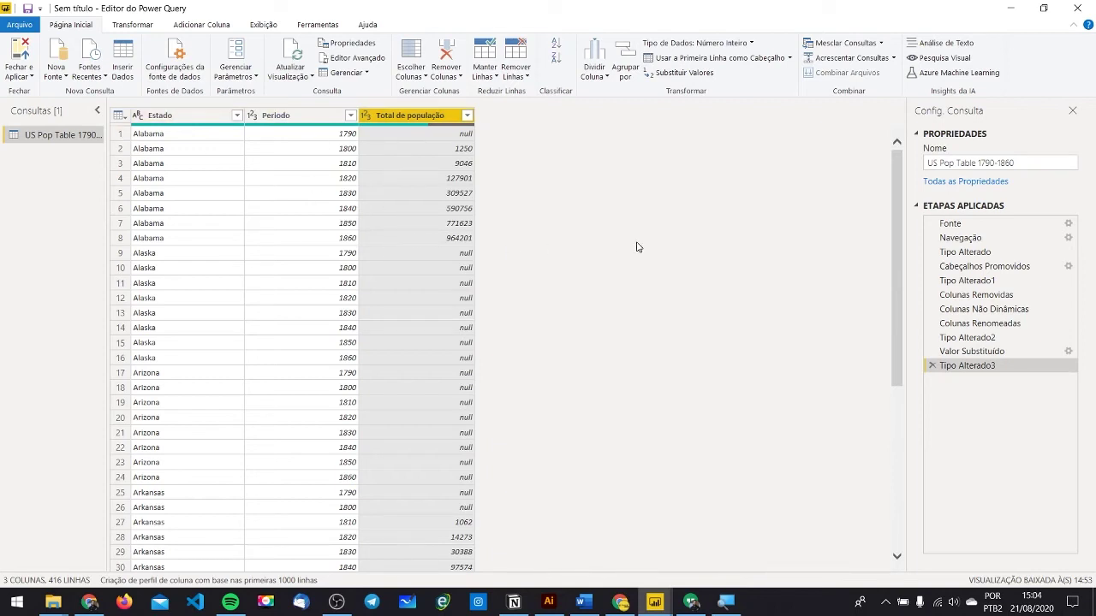
Examine the null entries in Total de população for Alabama and Alaska against their periods.
click(443, 134)
click(463, 255)
click(458, 271)
click(446, 288)
click(443, 313)
click(435, 330)
click(421, 361)
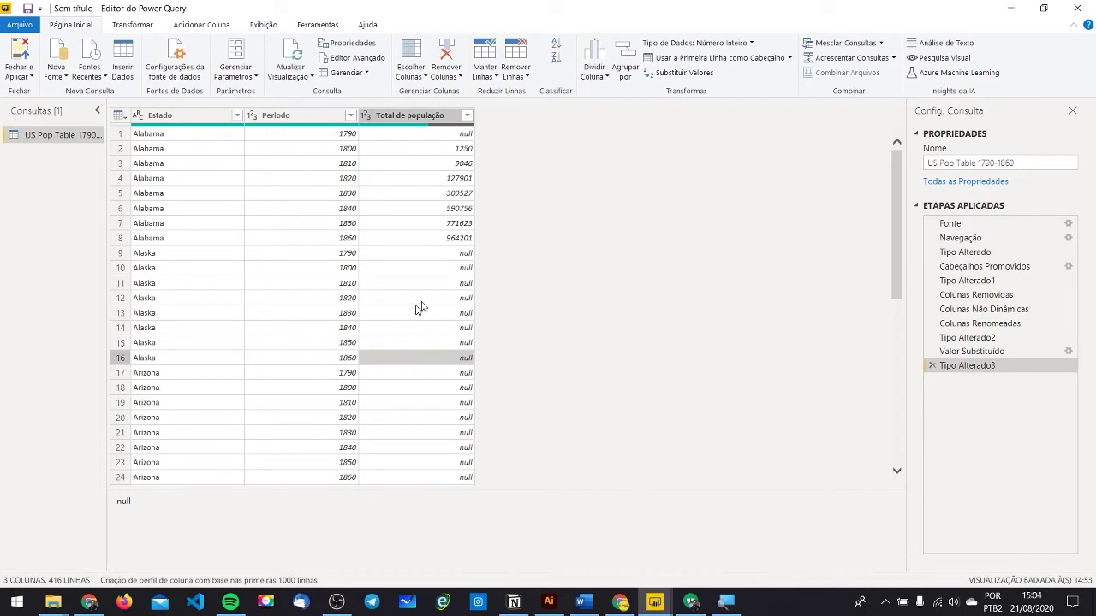
click(440, 256)
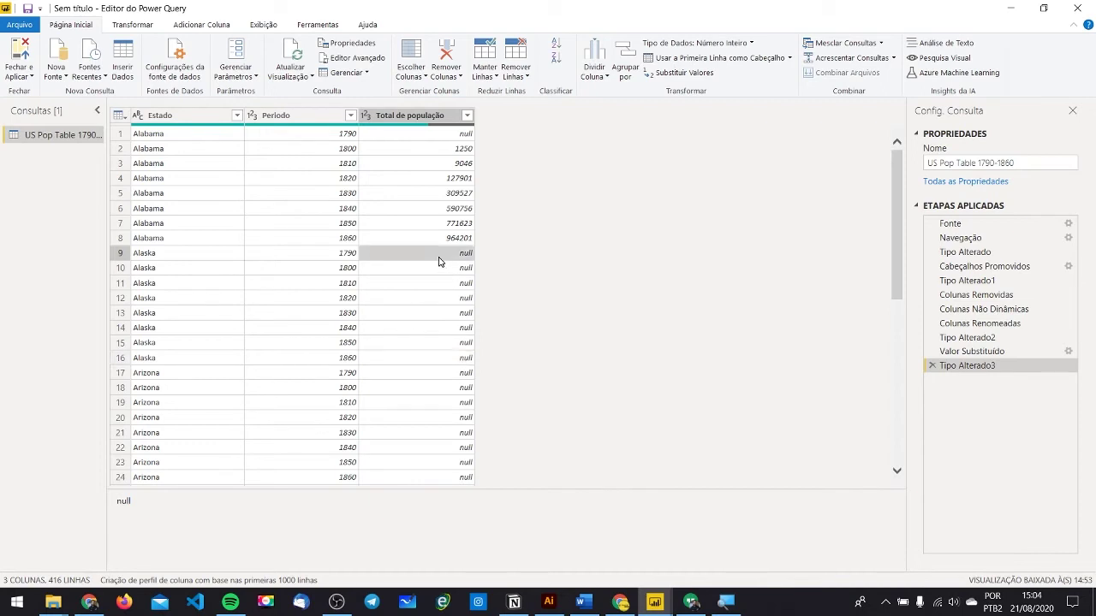
click(329, 256)
click(333, 313)
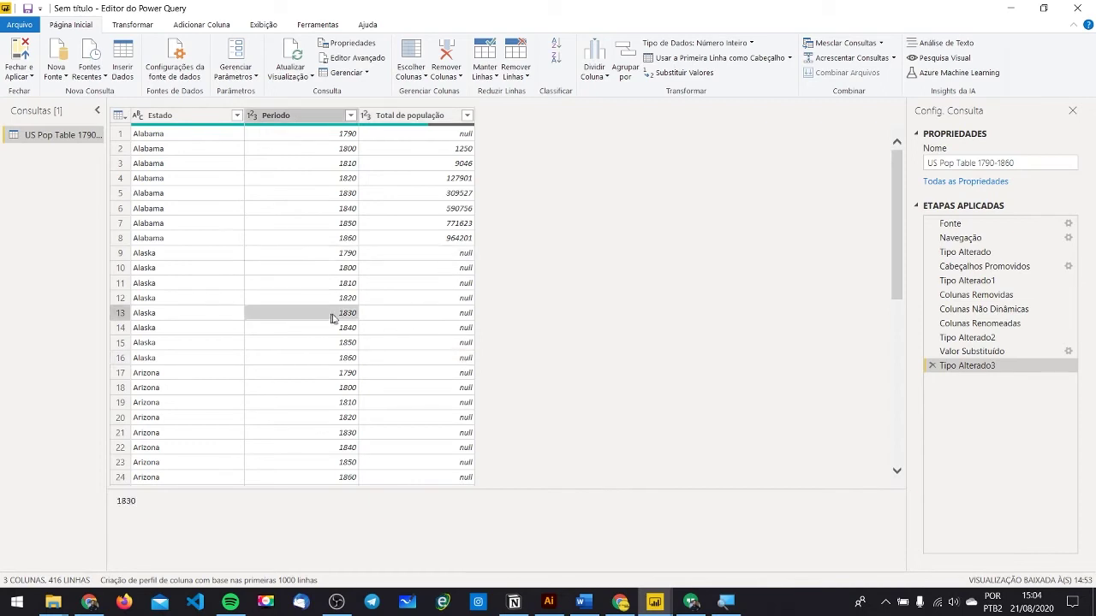
click(447, 257)
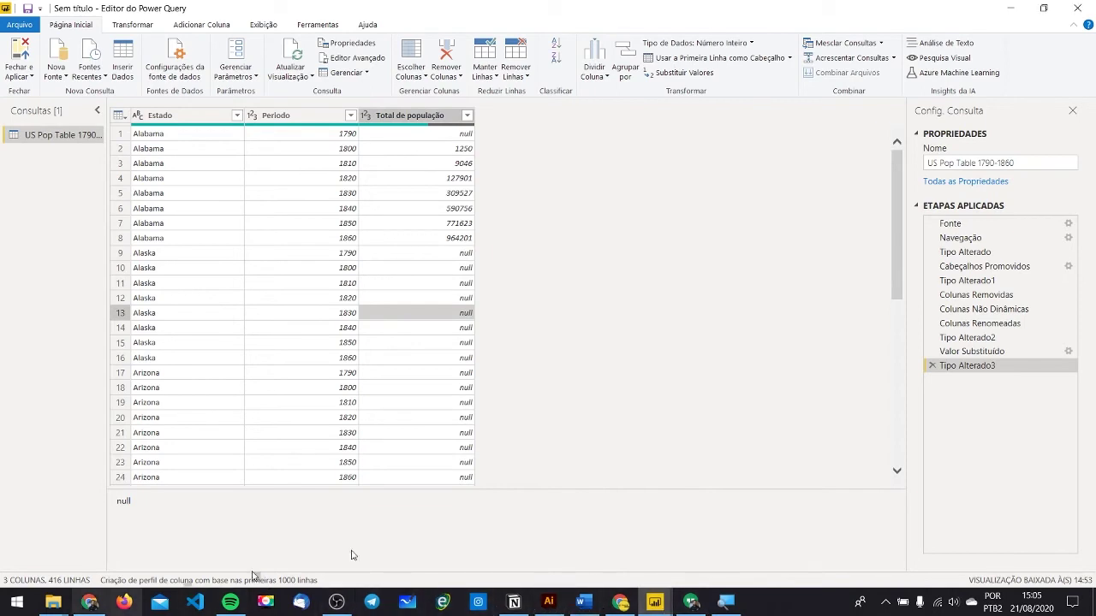
Open a blank Notepad note and write "Filtro de dados" on the first line.
key(alt)
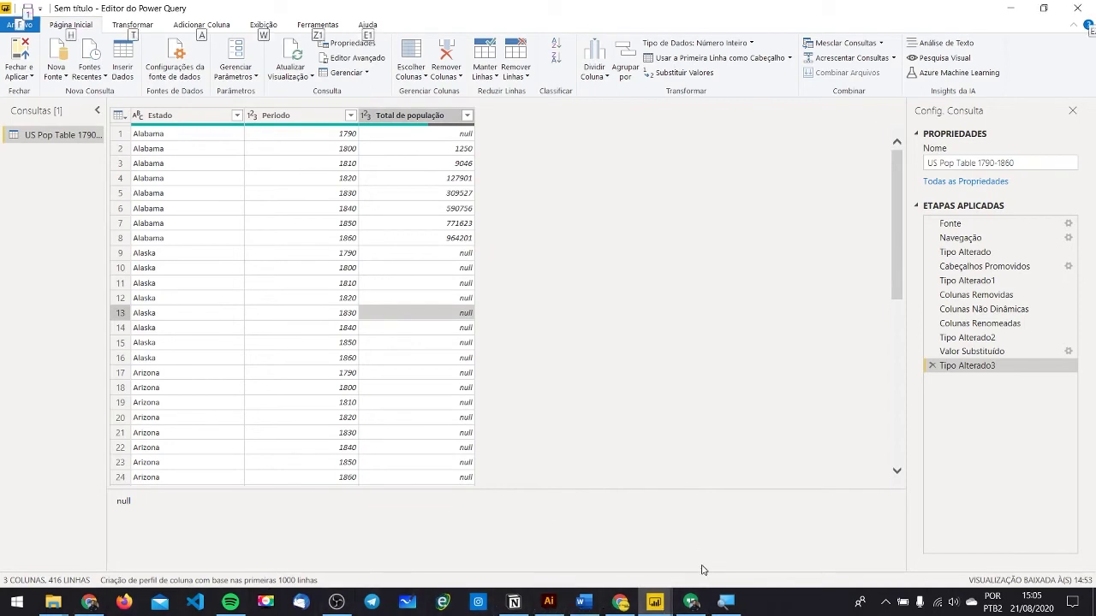
key(super+r)
key(Return)
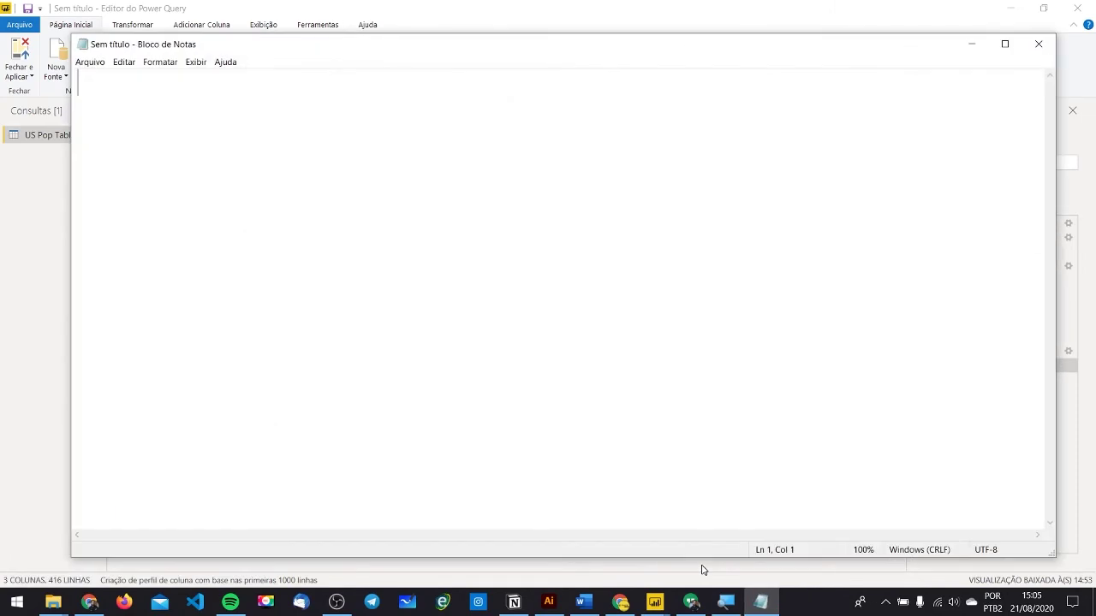
text(Filtro do pOW)
key(BackSpace)
key(BackSpace)
key(BackSpace)
text(P)
key(BackSpace)
key(BackSpace)
key(BackSpace)
key(BackSpace)
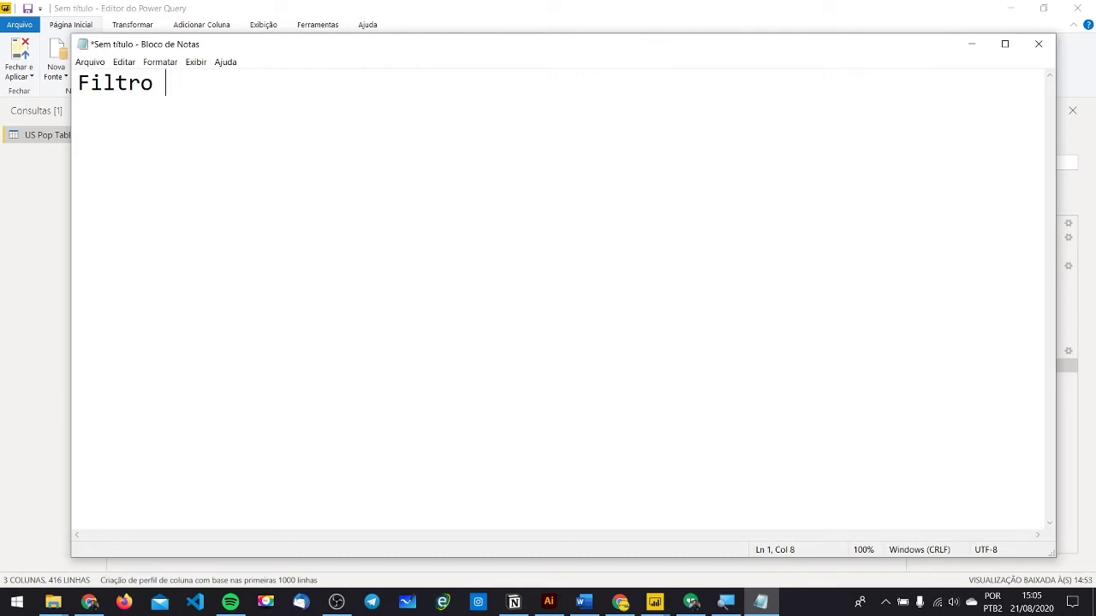
text(de dados >>> P.QUERY)
key(BackSpace)
key(BackSpace)
key(BackSpace)
key(BackSpace)
key(BackSpace)
key(BackSpace)
key(BackSpace)
key(BackSpace)
key(BackSpace)
key(BackSpace)
key(BackSpace)
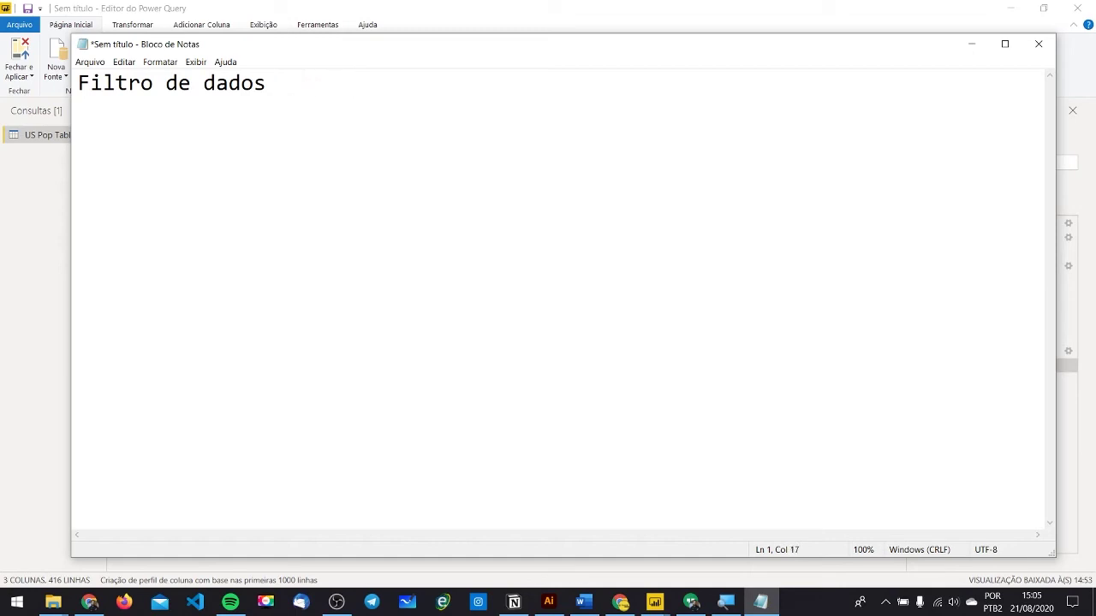
Add a second line reading "Filtros de relatorio" to the note.
key(Return)
text(Filtros de relato)
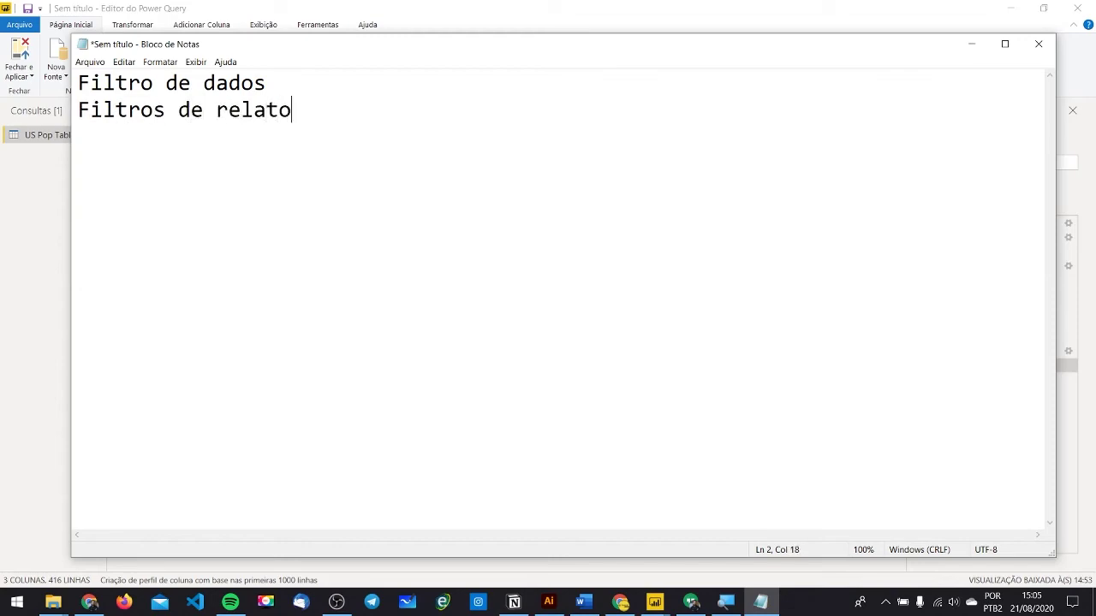
text(rio)
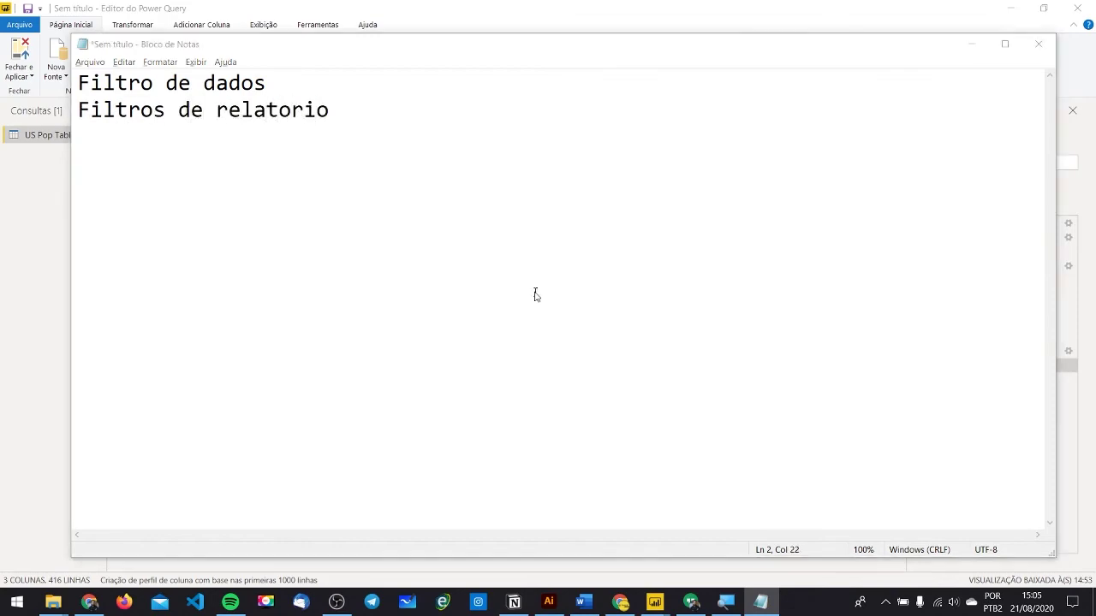
Look at the Total de população column in Power Query, highlight "Filtro de dados" in the Notepad note, and return to Power Query.
key(alt+Tab)
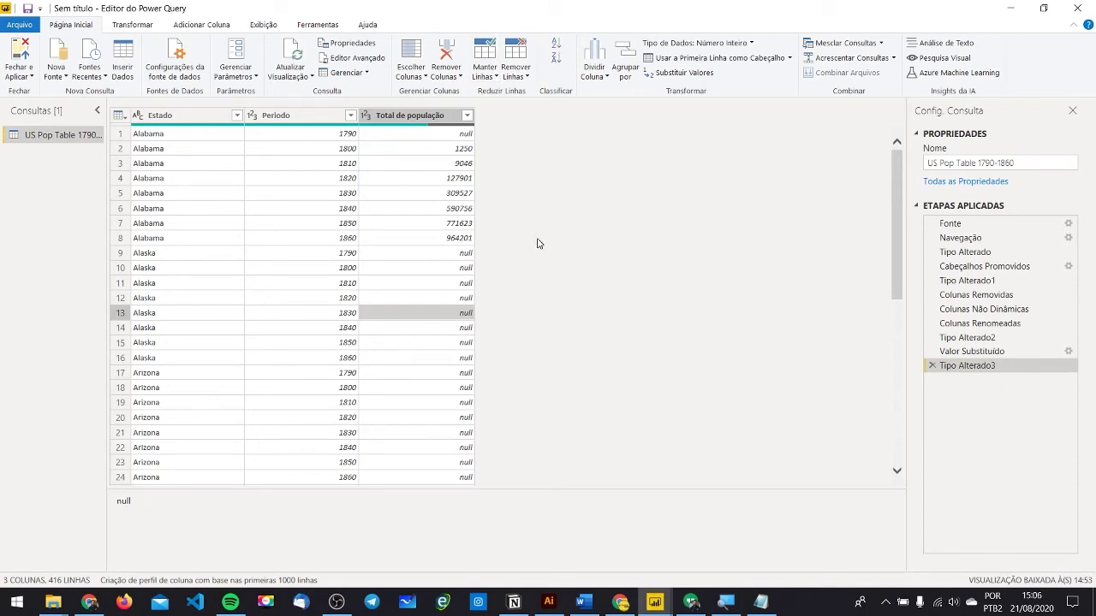
click(430, 117)
key(alt+Tab)
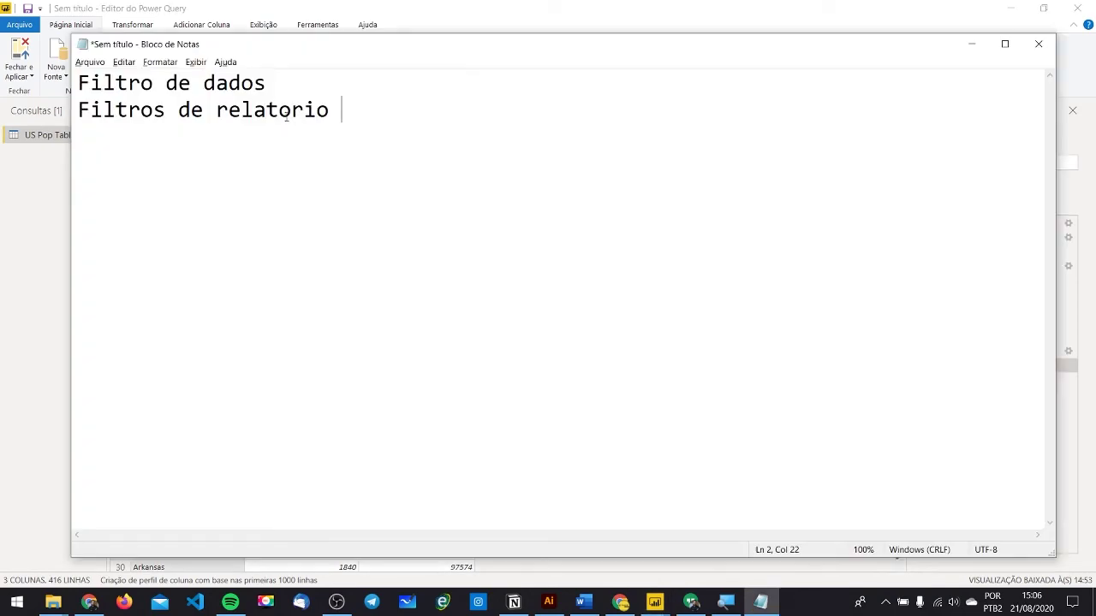
drag(279, 83, 116, 83)
key(alt+Tab)
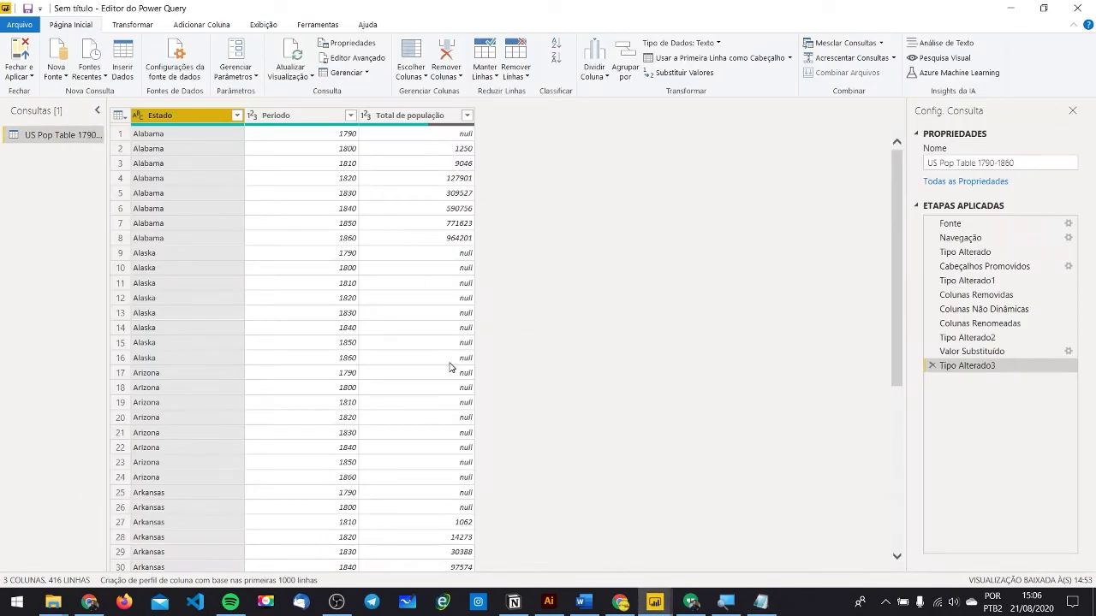
Filter the Total de população column to remove its empty (null) rows.
click(399, 115)
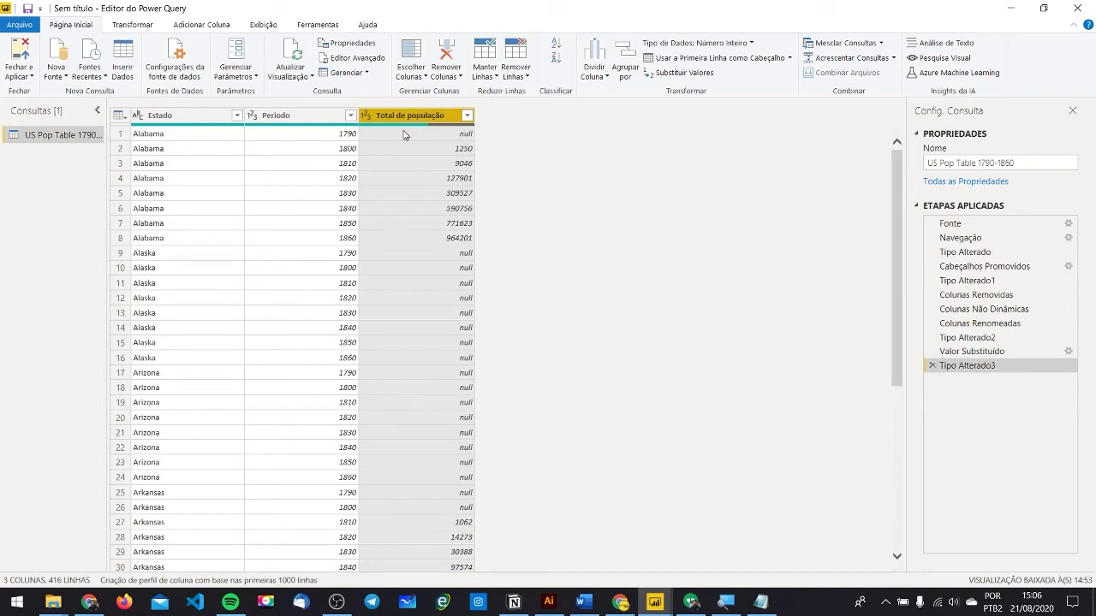
mouse_move(399, 129)
click(466, 116)
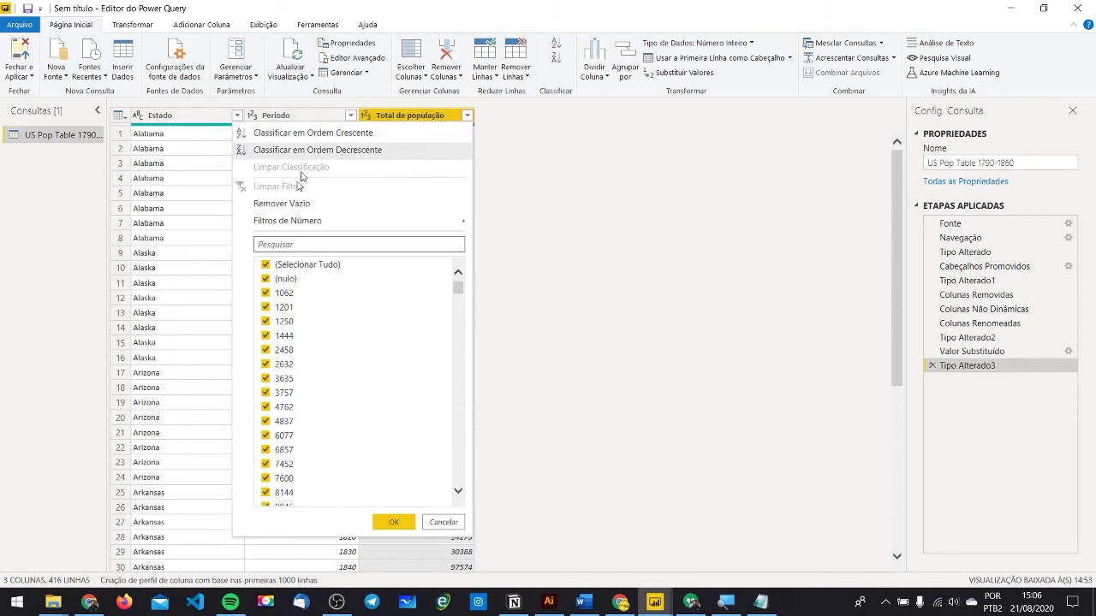
scroll(288, 325, down, 4)
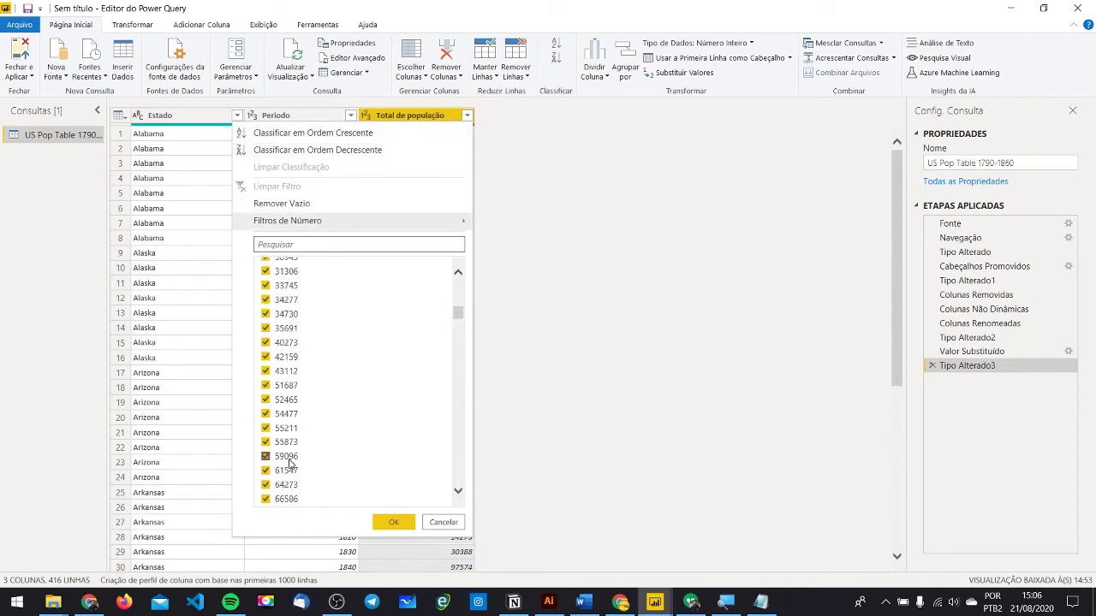
scroll(289, 465, up, 4)
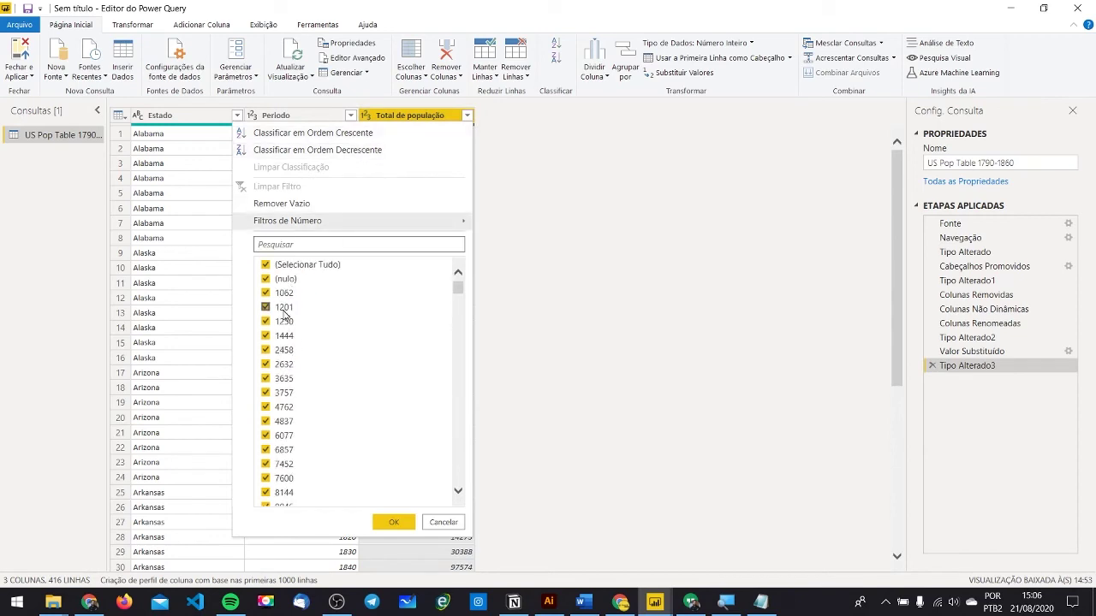
click(282, 204)
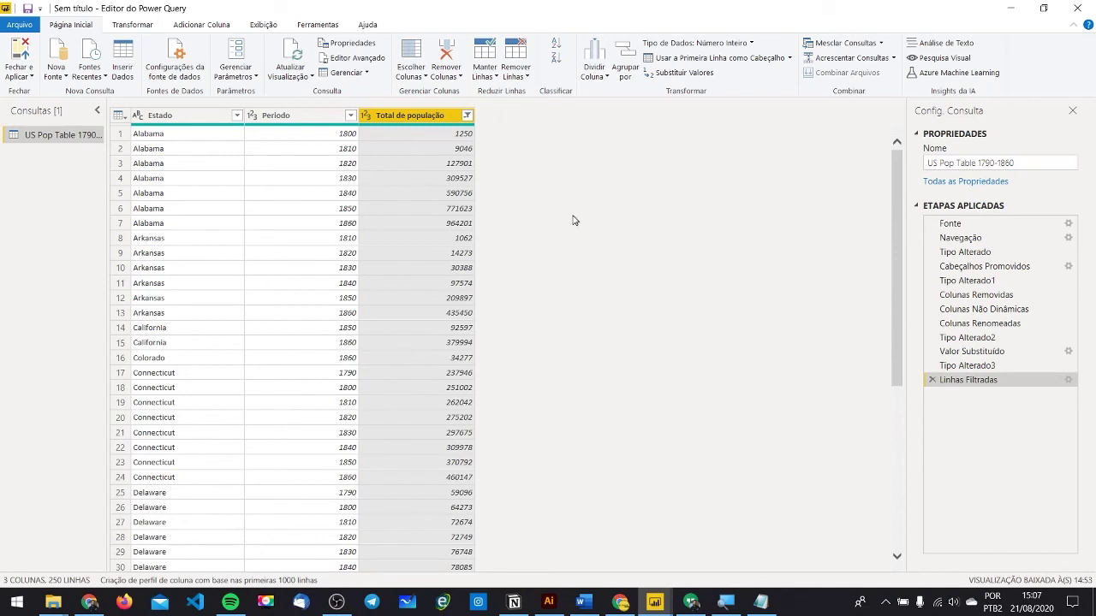
Close Power Query and apply the query changes to the Power BI model, minimizing the Notepad note.
mouse_move(301, 129)
click(294, 116)
click(205, 114)
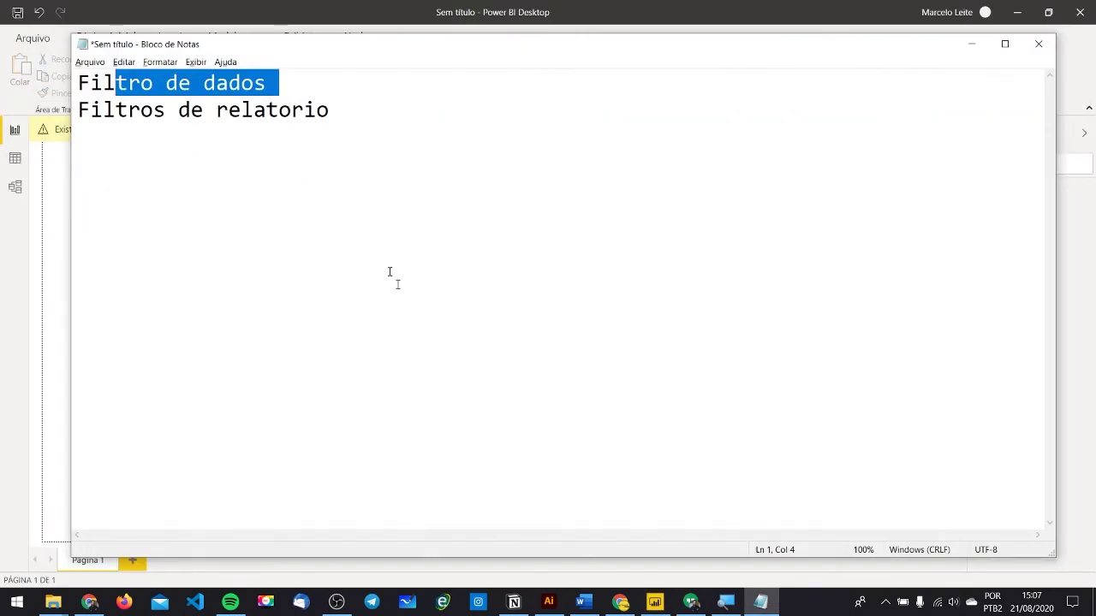
click(972, 44)
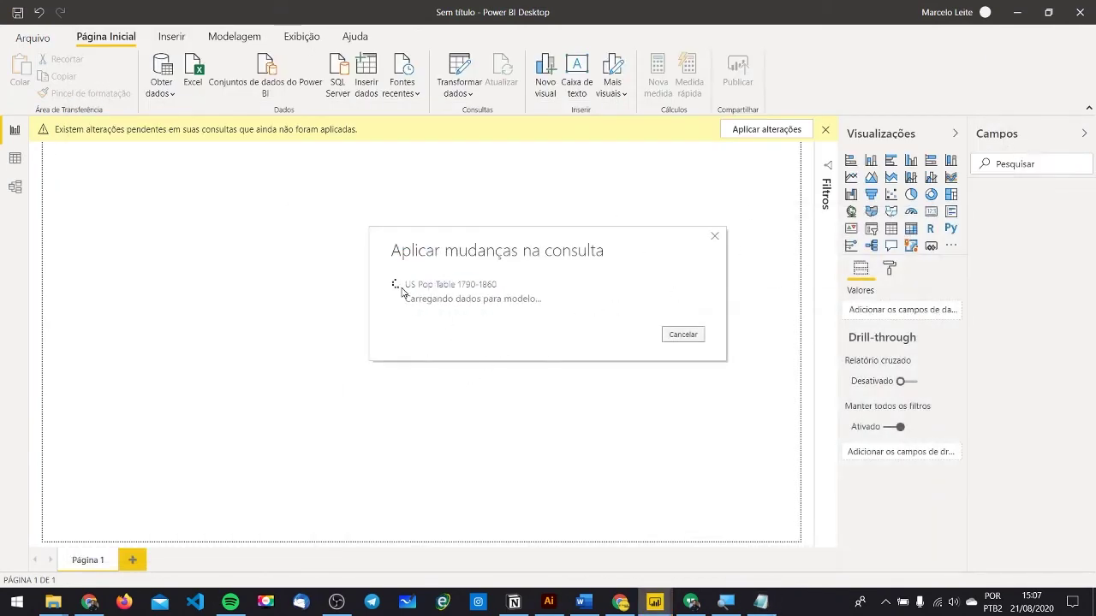
Save the report as Aula-02 in the aula 02 folder inside Power BI curso completo.
click(18, 12)
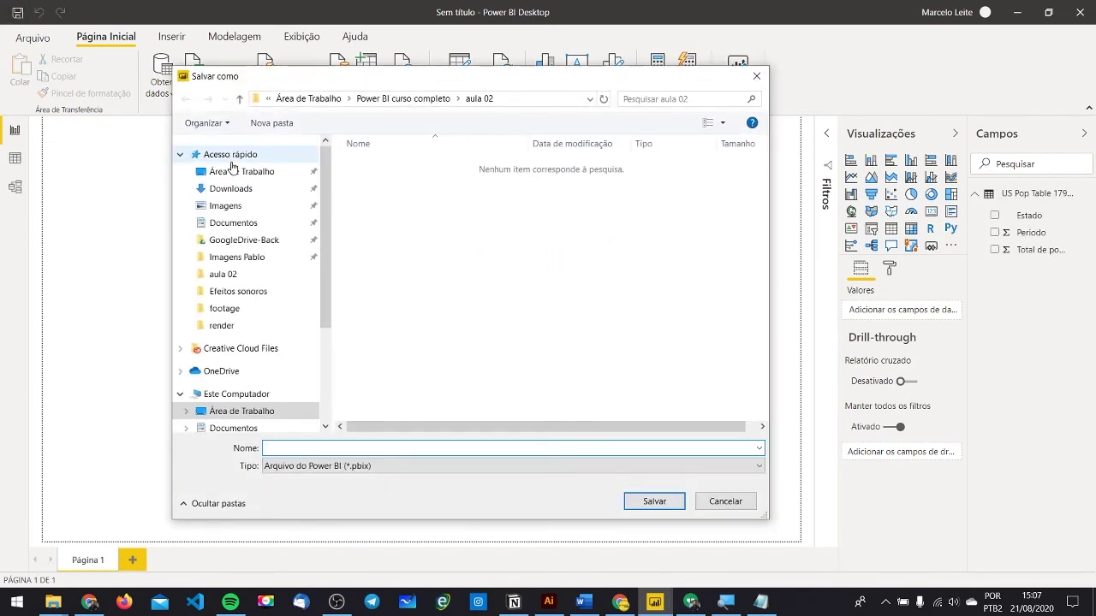
click(401, 99)
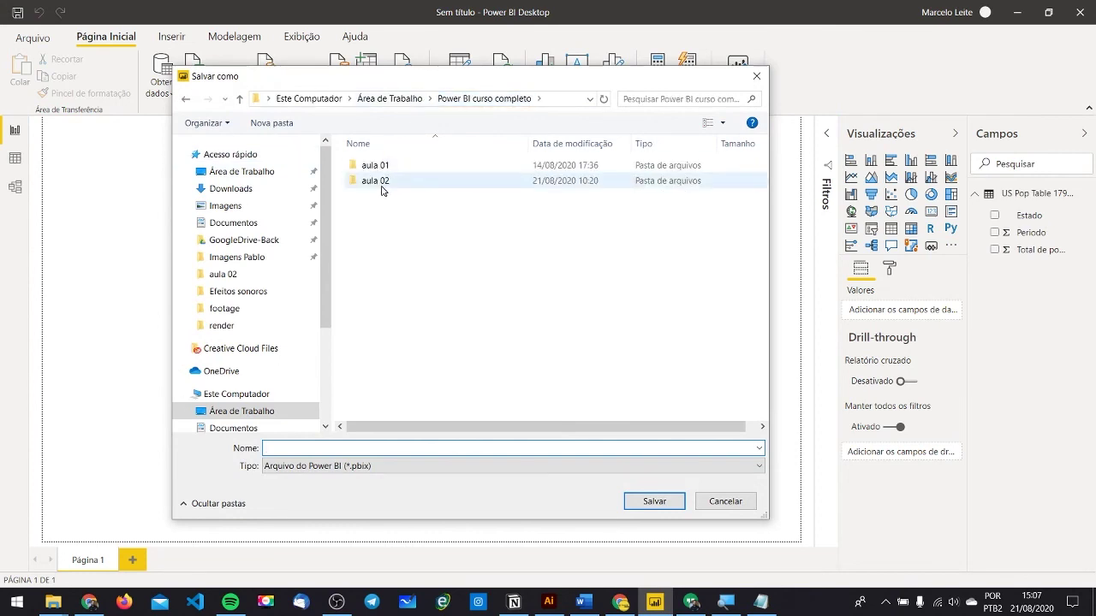
double_click(375, 181)
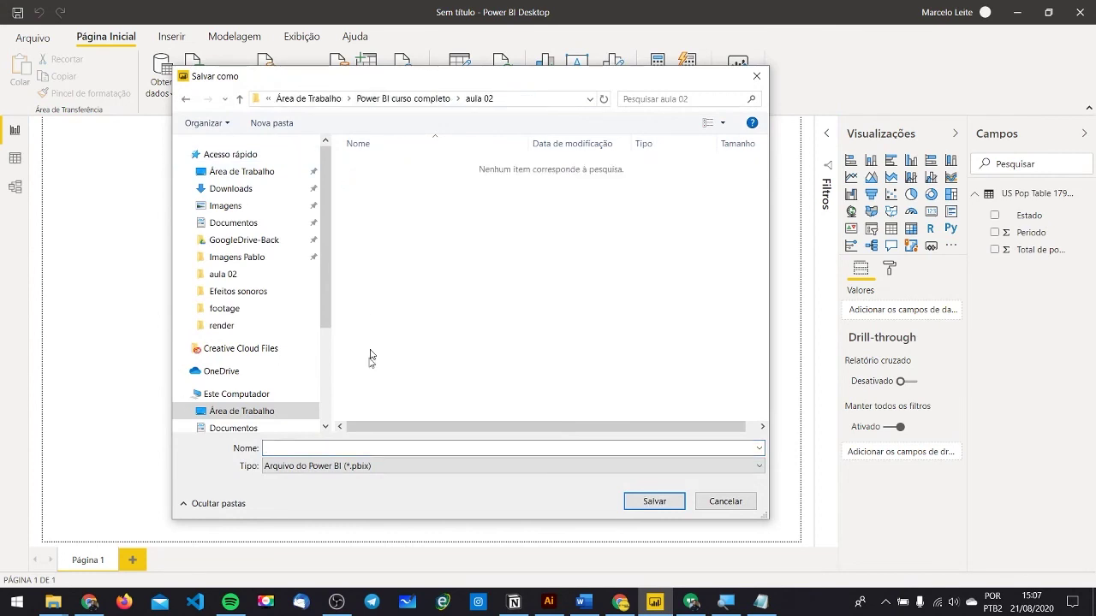
click(312, 449)
text(Aula-02)
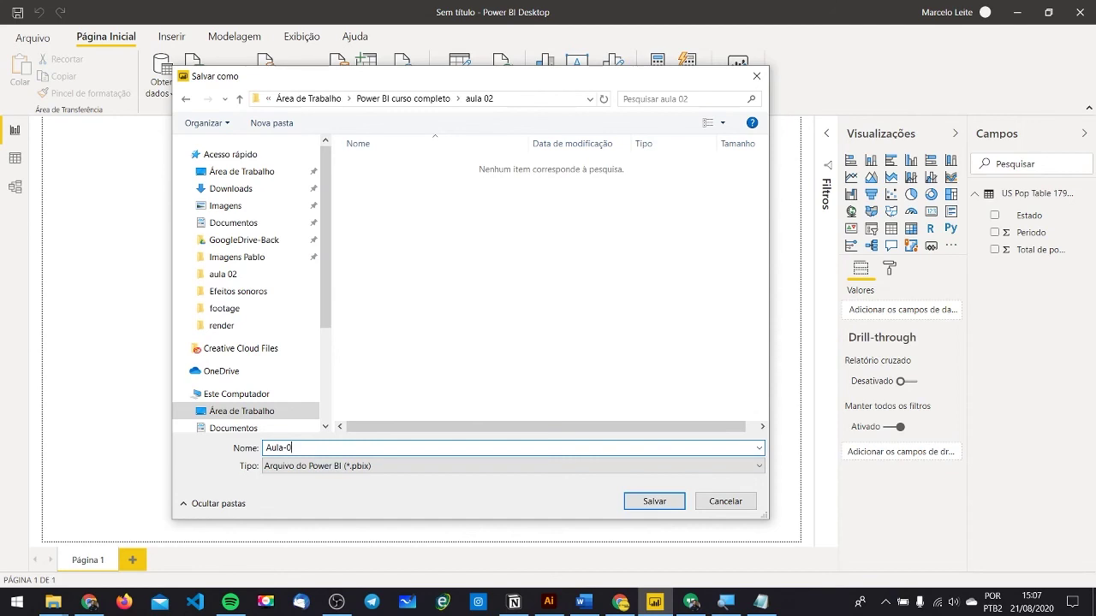
key(Return)
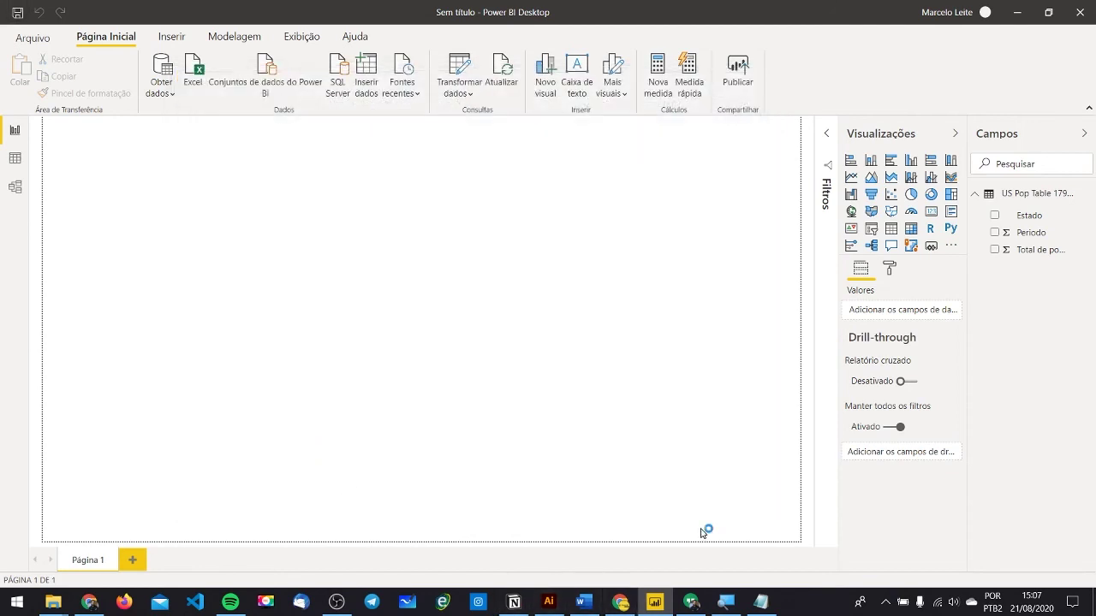